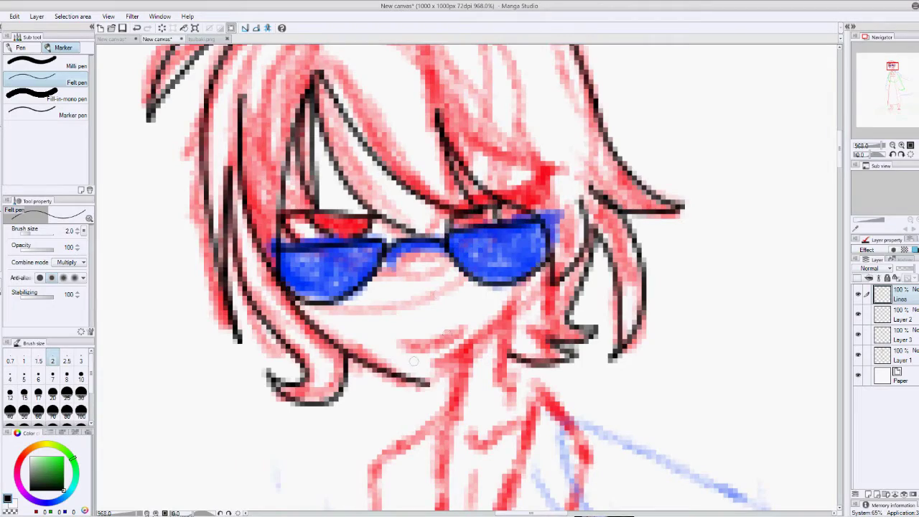
Ink the chin, mouth, neck and kimono collar over the red sketch with the size 2 Felt pen
{"action": "scroll", "coordinate": [436, 328], "scroll_direction": "down", "scroll_amount": 3}
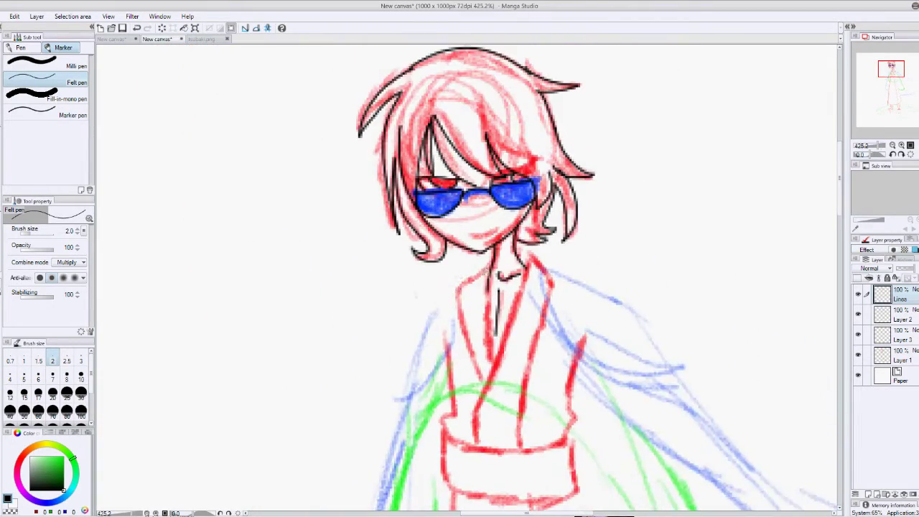
{"action": "scroll", "coordinate": [459, 237], "scroll_direction": "up", "scroll_amount": 5}
{"action": "scroll", "coordinate": [459, 237], "scroll_direction": "down", "scroll_amount": 3}
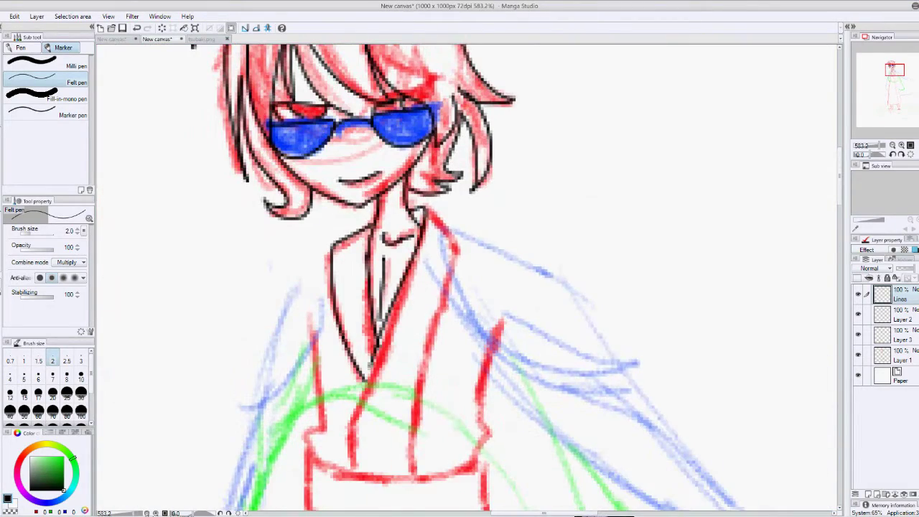
Ink the cape's shoulder curve and inner front edges on the side where it billows out
{"action": "left_click_drag", "start_coordinate": [437, 221], "coordinate": [682, 479]}
{"action": "left_click_drag", "start_coordinate": [452, 229], "coordinate": [693, 456]}
{"action": "scroll", "coordinate": [693, 456], "scroll_direction": "down", "scroll_amount": 2}
{"action": "scroll", "coordinate": [459, 237], "scroll_direction": "up", "scroll_amount": 2}
{"action": "left_click_drag", "start_coordinate": [459, 236], "coordinate": [603, 158]}
{"action": "scroll", "coordinate": [448, 218], "scroll_direction": "down", "scroll_amount": 5}
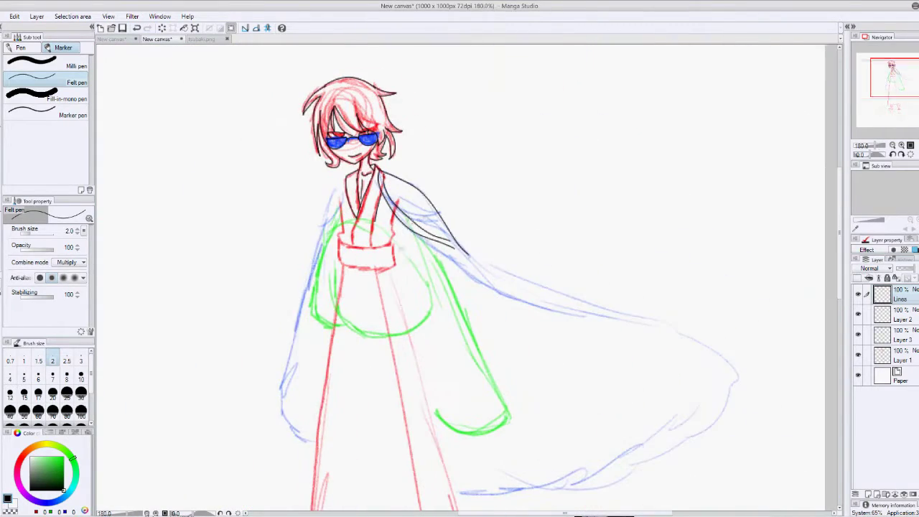
Ink the cape's other shoulder and hanging side, and complete the long billowing outline down to its hem
{"action": "scroll", "coordinate": [467, 276], "scroll_direction": "up", "scroll_amount": 4}
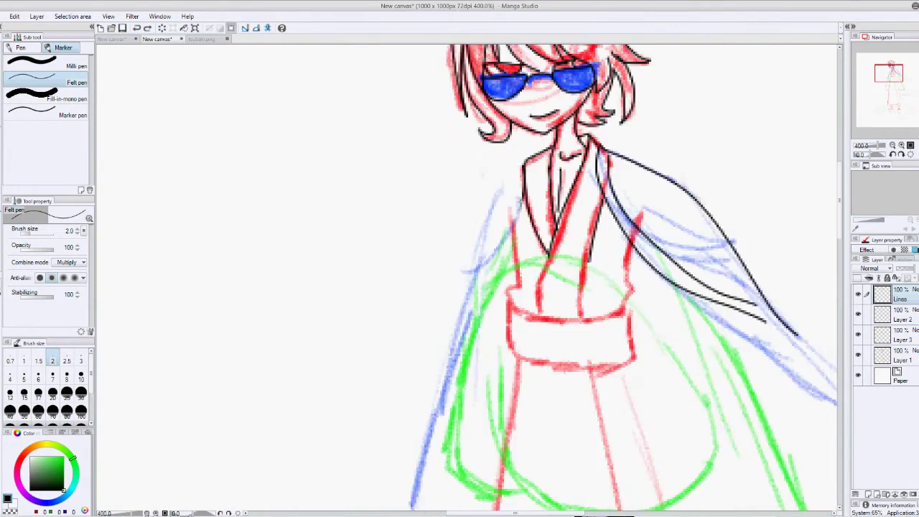
{"action": "left_click_drag", "start_coordinate": [504, 210], "coordinate": [488, 44]}
{"action": "scroll", "coordinate": [402, 244], "scroll_direction": "down", "scroll_amount": 3}
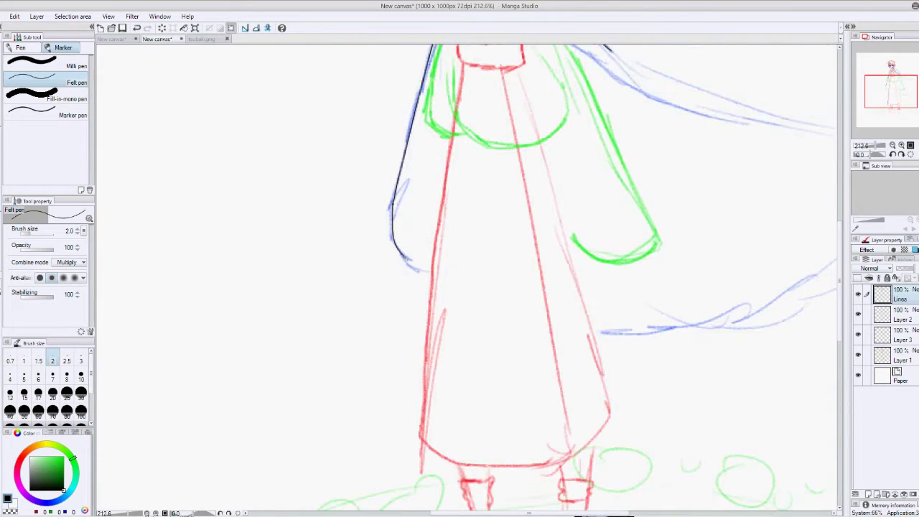
{"action": "left_click_drag", "start_coordinate": [755, 231], "coordinate": [529, 353]}
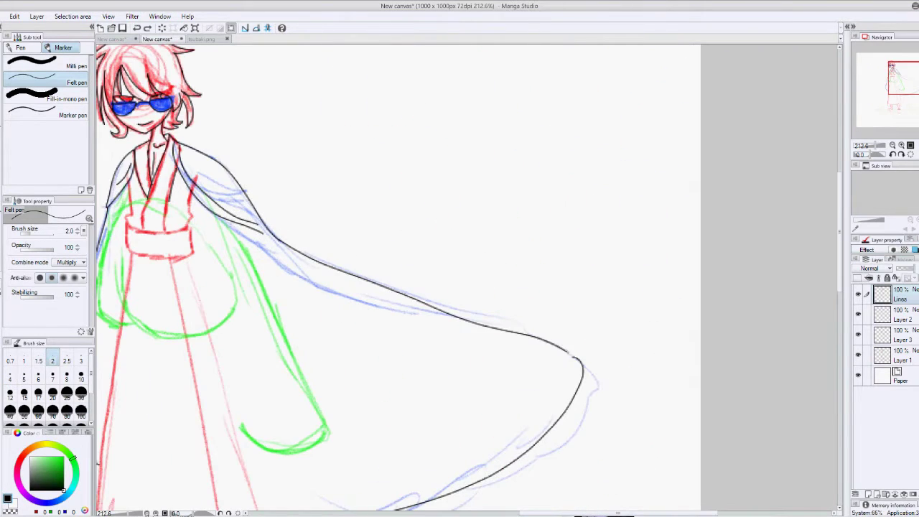
Lower Layer 1's opacity to 38% and ink the folded sleeves over the green sketch
{"action": "scroll", "coordinate": [540, 131], "scroll_direction": "down", "scroll_amount": 2}
{"action": "scroll", "coordinate": [539, 132], "scroll_direction": "up", "scroll_amount": 3}
{"action": "scroll", "coordinate": [467, 280], "scroll_direction": "up", "scroll_amount": 2}
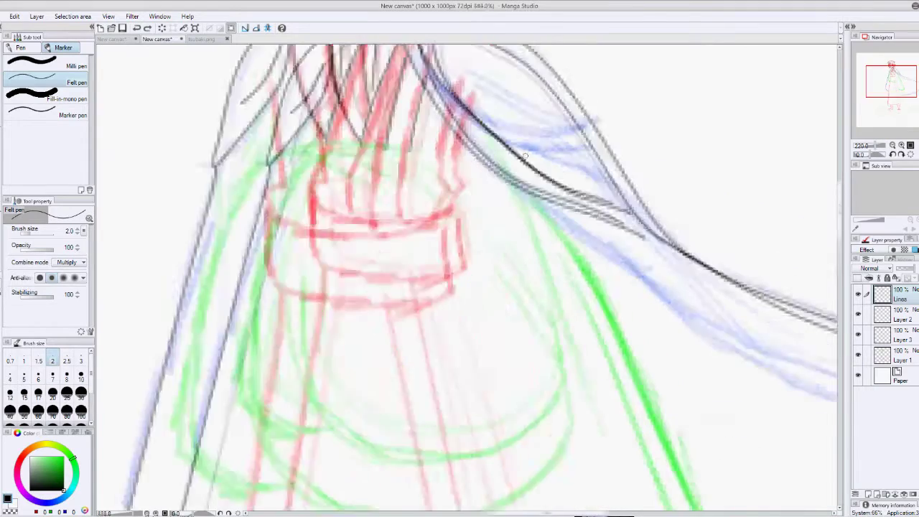
{"action": "scroll", "coordinate": [466, 280], "scroll_direction": "down", "scroll_amount": 2}
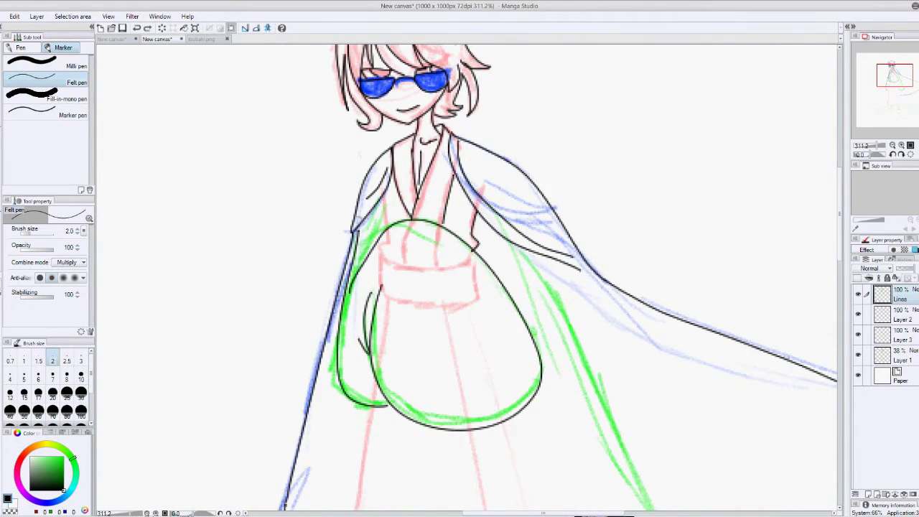
{"action": "scroll", "coordinate": [467, 72], "scroll_direction": "down", "scroll_amount": 3}
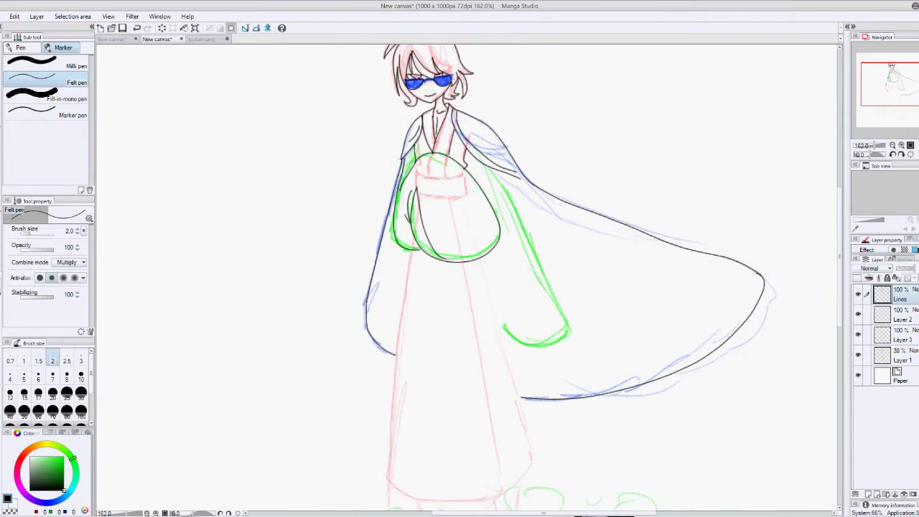
Erase part of the folded sleeves' outline and redraw the front sleeve's inner edge
{"action": "scroll", "coordinate": [453, 262], "scroll_direction": "up", "scroll_amount": 3}
{"action": "key", "text": "e"}
{"action": "mouse_move", "coordinate": [394, 180]}
{"action": "left_mouse_down"}
{"action": "mouse_move", "coordinate": [404, 263]}
{"action": "mouse_move", "coordinate": [474, 339]}
{"action": "left_mouse_up"}
{"action": "key", "text": "p"}
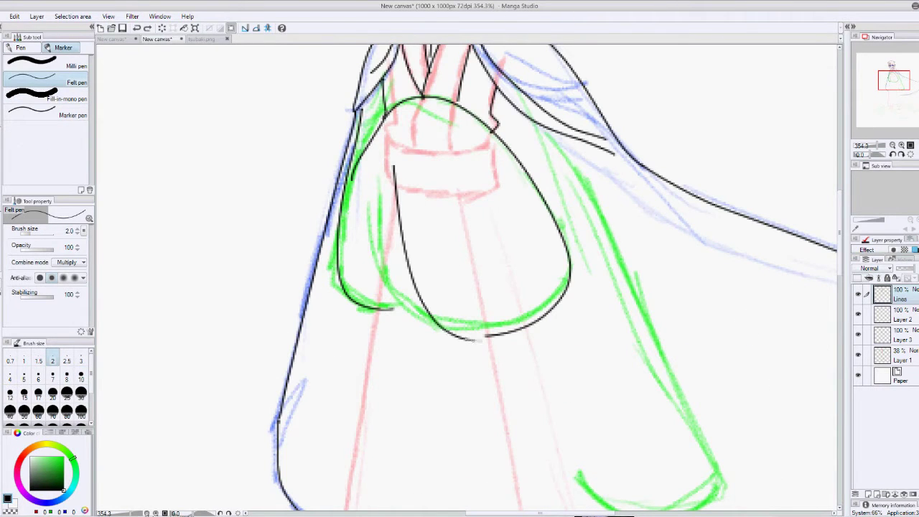
Ink the long skirt's sides, fold and curved hem, and start the first ankle's bunched sock
{"action": "scroll", "coordinate": [411, 314], "scroll_direction": "down", "scroll_amount": 5}
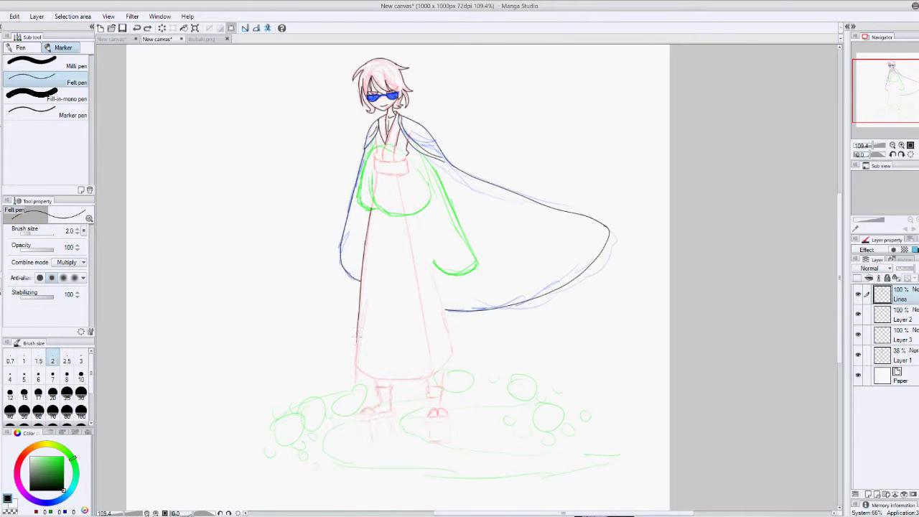
{"action": "scroll", "coordinate": [457, 356], "scroll_direction": "up", "scroll_amount": 5}
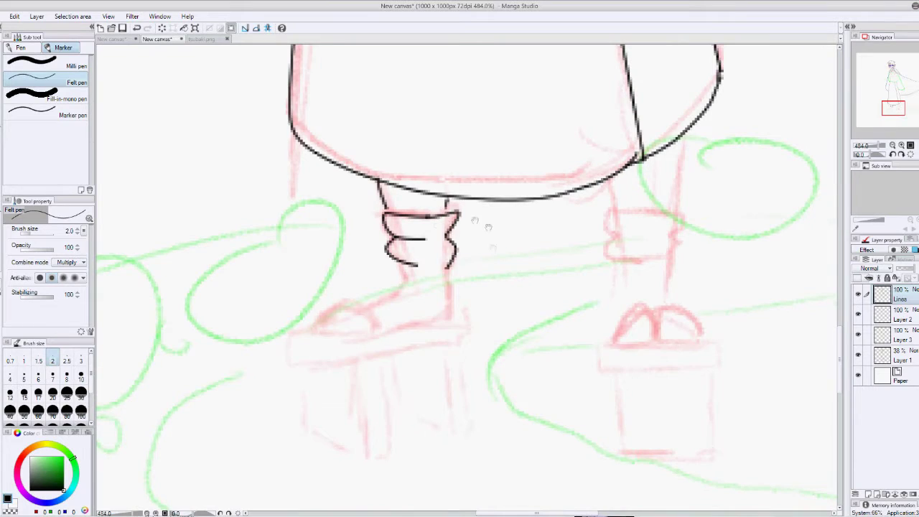
Ink the socks, the first foot and its platform sandal, using straight lines for the sandal's supports
{"action": "mouse_move", "coordinate": [488, 227]}
{"action": "left_mouse_down"}
{"action": "mouse_move", "coordinate": [377, 227]}
{"action": "mouse_move", "coordinate": [573, 208]}
{"action": "left_mouse_up"}
{"action": "left_click_drag", "start_coordinate": [463, 242], "coordinate": [429, 282]}
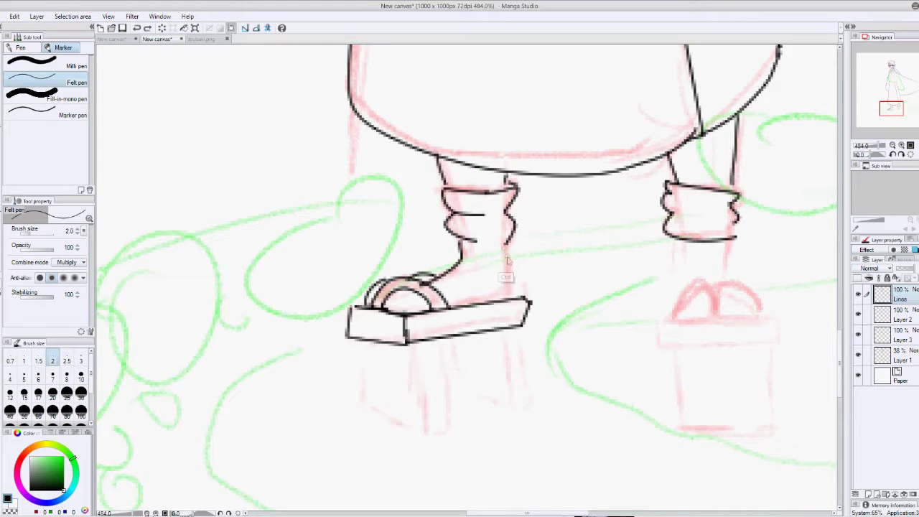
{"action": "left_click_drag", "start_coordinate": [445, 343], "coordinate": [451, 395]}
{"action": "left_click", "coordinate": [511, 408], "text": "shift"}
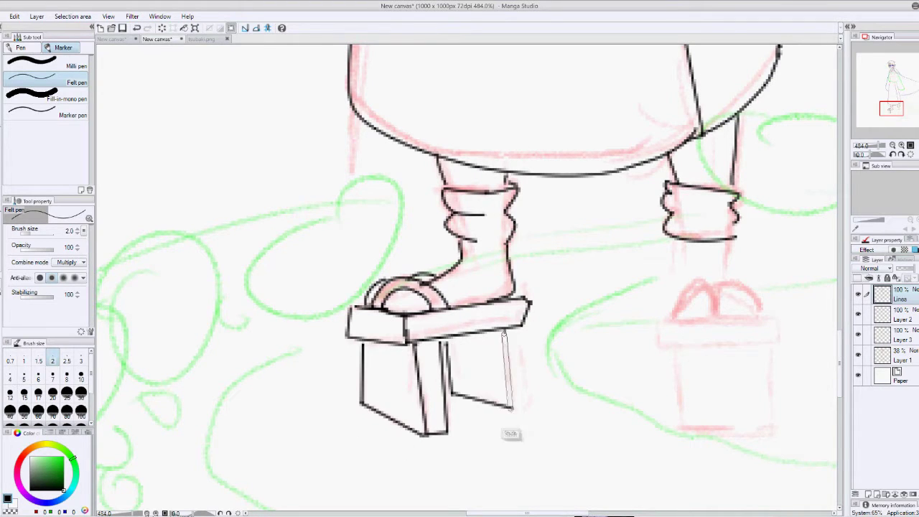
{"action": "left_click", "coordinate": [529, 310], "text": "shift"}
Ink the second foot and its platform sandal, drawing the block with straight lines
{"action": "mouse_move", "coordinate": [618, 334]}
{"action": "left_mouse_down"}
{"action": "mouse_move", "coordinate": [420, 344]}
{"action": "mouse_move", "coordinate": [461, 361]}
{"action": "mouse_move", "coordinate": [484, 298]}
{"action": "left_mouse_up"}
{"action": "left_click", "coordinate": [585, 355], "text": "shift"}
{"action": "left_click", "coordinate": [583, 328], "text": "shift"}
{"action": "left_click", "coordinate": [579, 445], "text": "shift"}
{"action": "left_click", "coordinate": [579, 357], "text": "shift"}
Ink the hanging sleeve beside the skirt and redraw the folded sleeves' outlines in front of the waist
{"action": "left_click_drag", "start_coordinate": [512, 164], "coordinate": [512, 380]}
{"action": "scroll", "coordinate": [512, 380], "scroll_direction": "down", "scroll_amount": 2}
{"action": "scroll", "coordinate": [512, 380], "scroll_direction": "up", "scroll_amount": 3}
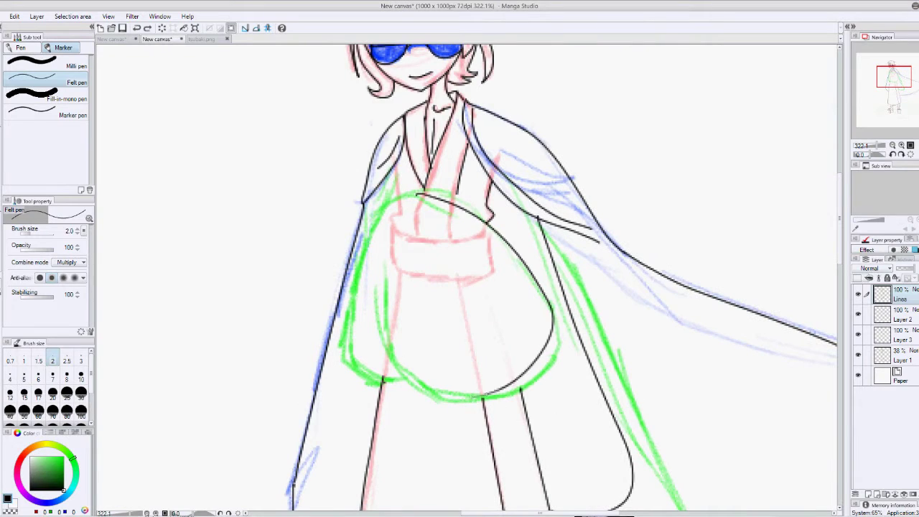
{"action": "scroll", "coordinate": [467, 280], "scroll_direction": "down", "scroll_amount": 5}
{"action": "scroll", "coordinate": [466, 280], "scroll_direction": "up", "scroll_amount": 6}
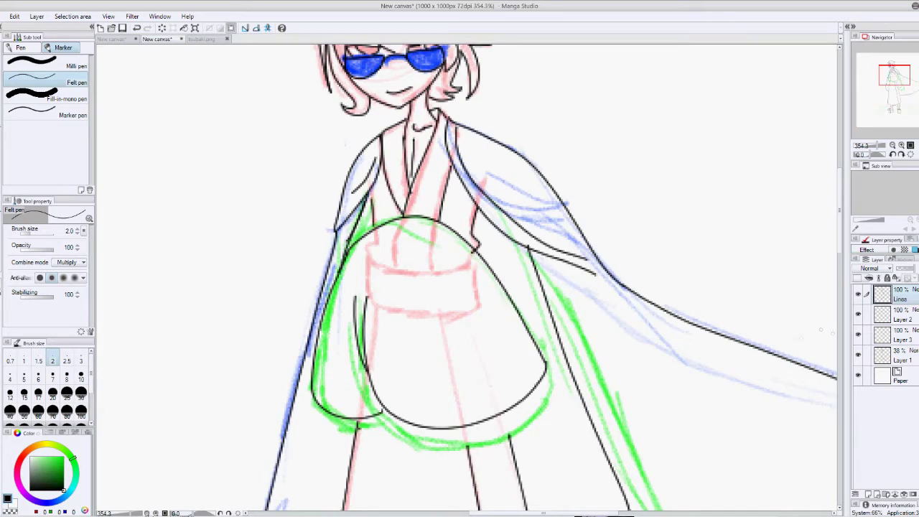
{"action": "scroll", "coordinate": [467, 280], "scroll_direction": "down", "scroll_amount": 5}
{"action": "scroll", "coordinate": [467, 280], "scroll_direction": "up", "scroll_amount": 6}
Hide the sketch layers Layer 1 and Layer 2
{"action": "scroll", "coordinate": [466, 280], "scroll_direction": "down", "scroll_amount": 4}
{"action": "scroll", "coordinate": [467, 280], "scroll_direction": "down", "scroll_amount": 3}
{"action": "scroll", "coordinate": [467, 280], "scroll_direction": "up", "scroll_amount": 3}
{"action": "scroll", "coordinate": [467, 280], "scroll_direction": "down", "scroll_amount": 5}
{"action": "left_click", "coordinate": [858, 314]}
Add a new layer above Lines and set up the Clematis flower brush in dark red at size 100
{"action": "scroll", "coordinate": [492, 337], "scroll_direction": "up", "scroll_amount": 8}
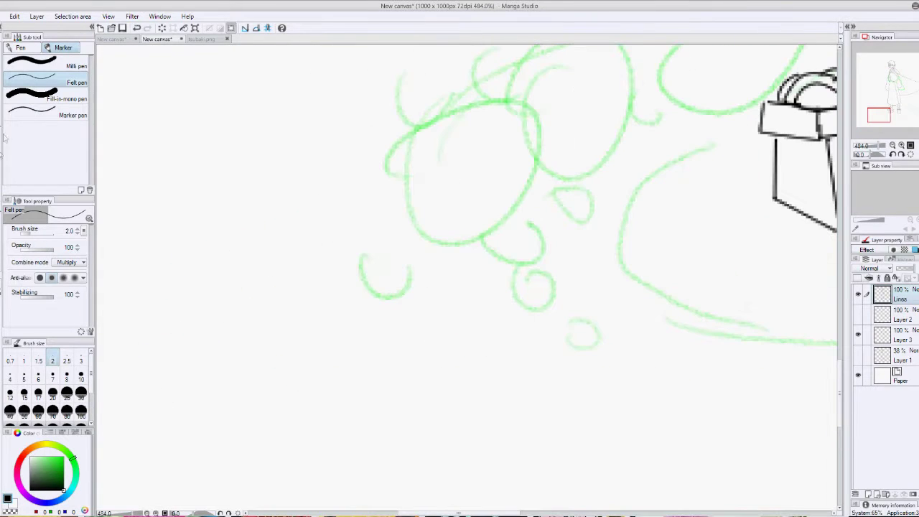
{"action": "key", "text": "b"}
{"action": "key", "text": "ctrl+shift+n"}
{"action": "left_click", "coordinate": [45, 138]}
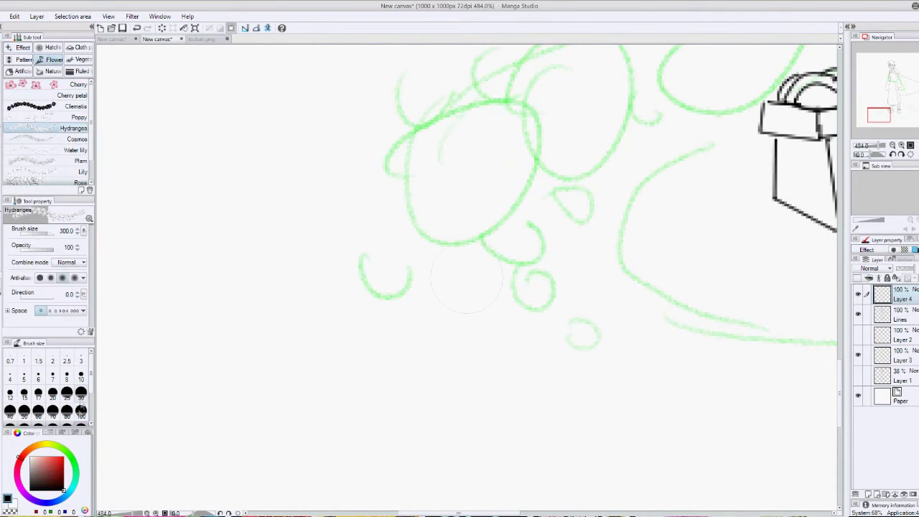
{"action": "left_click", "coordinate": [76, 106]}
{"action": "left_click", "coordinate": [56, 470]}
{"action": "left_click", "coordinate": [81, 411]}
Try painting size 100 clematis flowers around the feet and undo the strokes
{"action": "left_click_drag", "start_coordinate": [421, 308], "coordinate": [369, 236]}
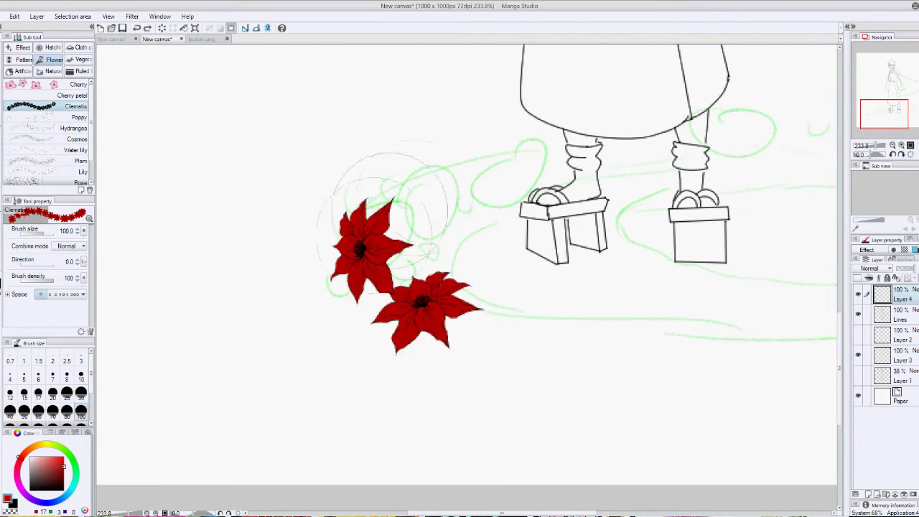
{"action": "left_click_drag", "start_coordinate": [143, 297], "coordinate": [656, 184]}
{"action": "key", "text": "ctrl+z"}
{"action": "left_click_drag", "start_coordinate": [151, 273], "coordinate": [689, 154]}
{"action": "key", "text": "ctrl+z"}
Paint a dense curved band of red clematis flowers below the feet at brush size 70
{"action": "scroll", "coordinate": [369, 318], "scroll_direction": "down", "scroll_amount": 1}
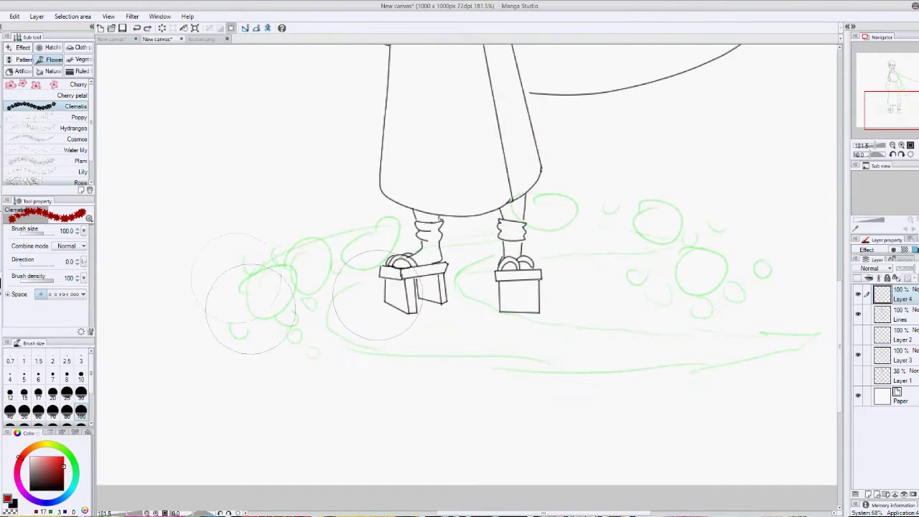
{"action": "left_click", "coordinate": [52, 410]}
{"action": "mouse_move", "coordinate": [244, 338]}
{"action": "left_mouse_down"}
{"action": "mouse_move", "coordinate": [410, 208]}
{"action": "mouse_move", "coordinate": [659, 344]}
{"action": "left_mouse_up"}
{"action": "scroll", "coordinate": [659, 344], "scroll_direction": "down", "scroll_amount": 2}
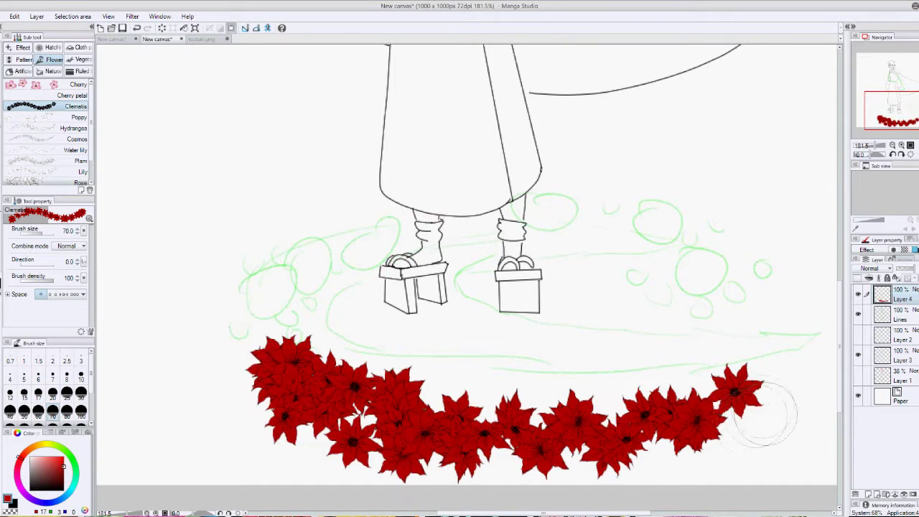
Hide the flower layer, Layer 4, and the green sketch on Layer 3
{"action": "left_click", "coordinate": [857, 295]}
{"action": "left_click", "coordinate": [858, 354]}
Add a new layer directly above Paper and fill it with light gray
{"action": "left_click", "coordinate": [881, 396]}
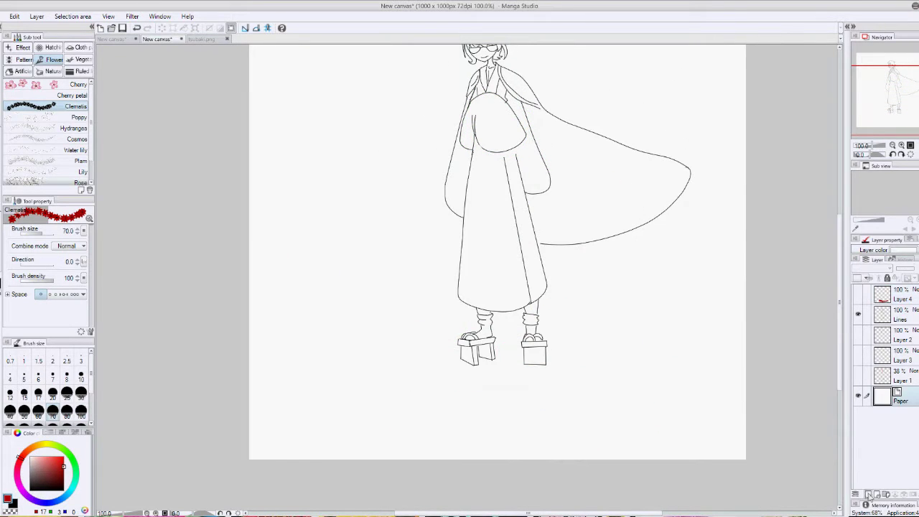
{"action": "left_click", "coordinate": [857, 278]}
{"action": "left_click", "coordinate": [27, 460]}
{"action": "key", "text": "g"}
{"action": "left_click", "coordinate": [299, 230]}
{"action": "key", "text": "ctrl+z"}
{"action": "left_click", "coordinate": [28, 464]}
{"action": "left_click", "coordinate": [275, 376]}
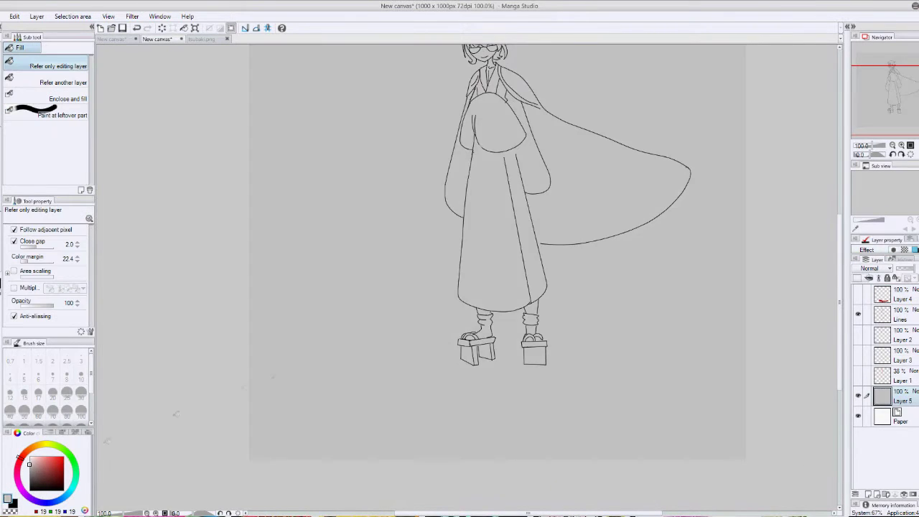
Add a layer above Lines and draw thin hair strands, a skirt fold and cape hem lines with the size 1 Felt pen
{"action": "scroll", "coordinate": [485, 86], "scroll_direction": "up", "scroll_amount": 6}
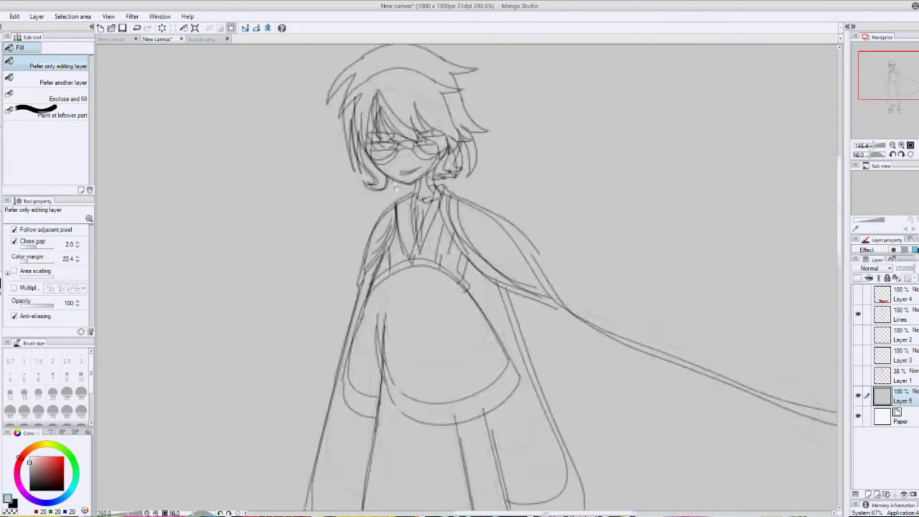
{"action": "key", "text": "ctrl+shift+n"}
{"action": "key", "text": "p"}
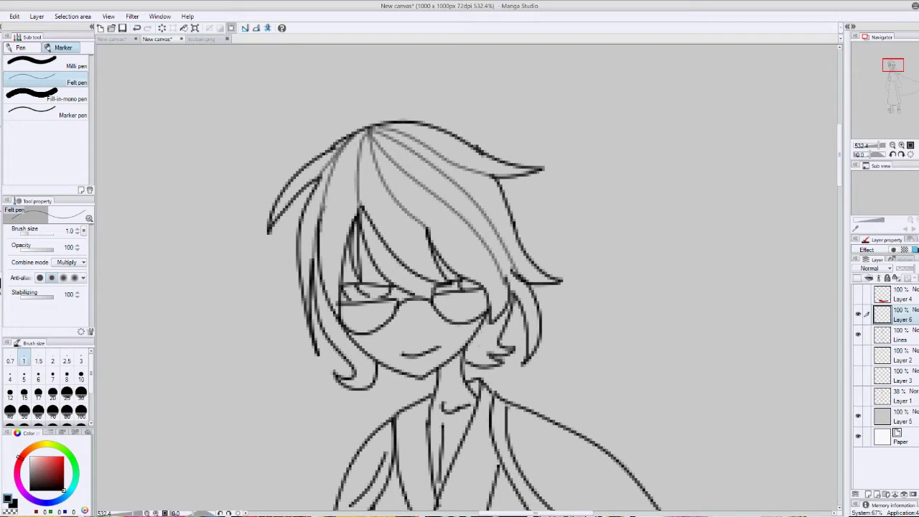
{"action": "scroll", "coordinate": [467, 280], "scroll_direction": "down", "scroll_amount": 5}
{"action": "scroll", "coordinate": [466, 280], "scroll_direction": "up", "scroll_amount": 3}
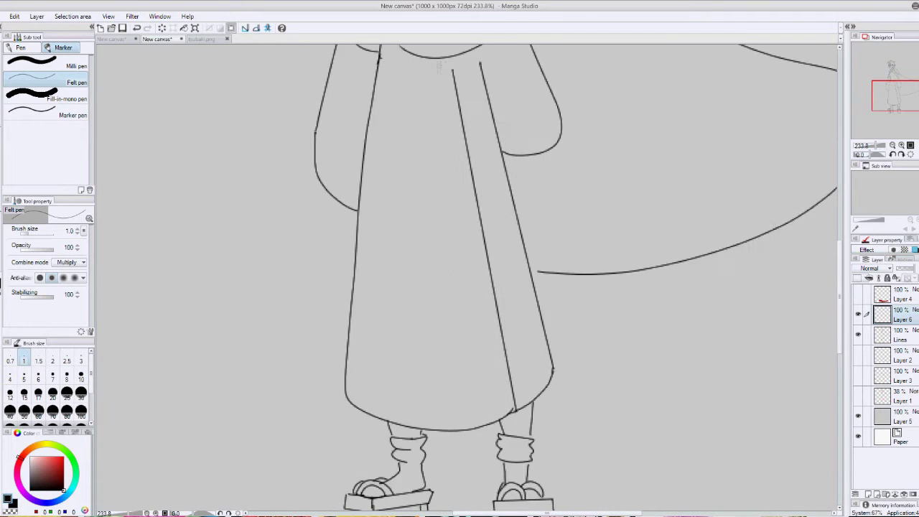
{"action": "scroll", "coordinate": [266, 129], "scroll_direction": "down", "scroll_amount": 3}
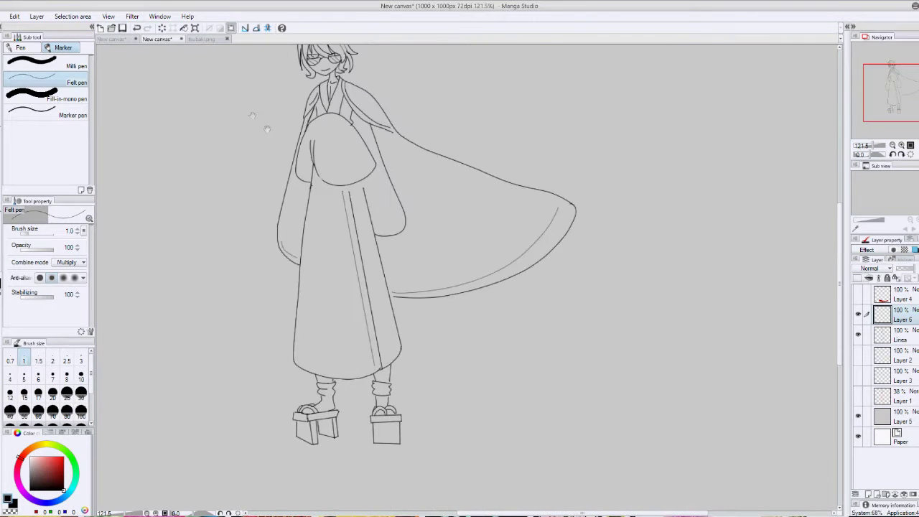
Add a folder with a new layer above the gray fill and paint the hair solid black with the size 10 G-pen
{"action": "left_click", "coordinate": [869, 495]}
{"action": "left_click", "coordinate": [860, 495]}
{"action": "scroll", "coordinate": [244, 76], "scroll_direction": "up", "scroll_amount": 8}
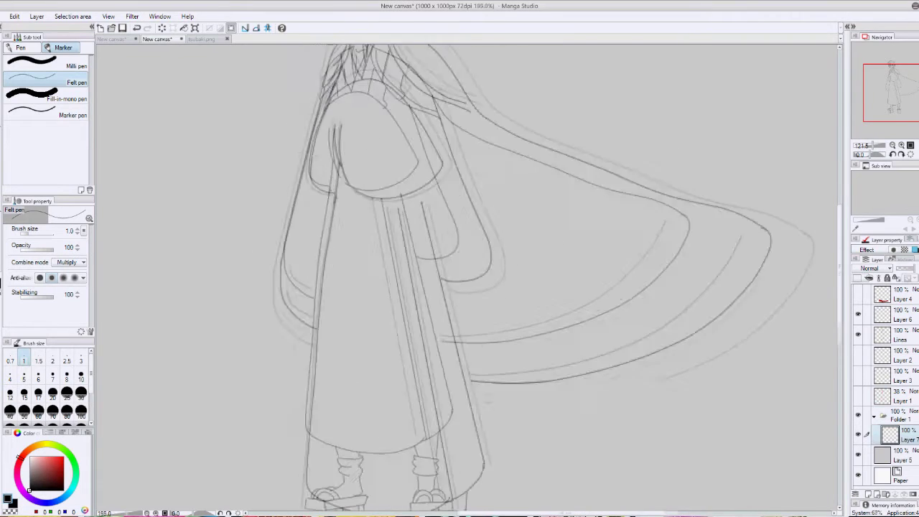
{"action": "key", "text": "p"}
{"action": "mouse_move", "coordinate": [312, 123]}
{"action": "left_mouse_down"}
{"action": "mouse_move", "coordinate": [284, 151]}
{"action": "mouse_move", "coordinate": [307, 290]}
{"action": "mouse_move", "coordinate": [301, 136]}
{"action": "mouse_move", "coordinate": [322, 216]}
{"action": "left_mouse_up"}
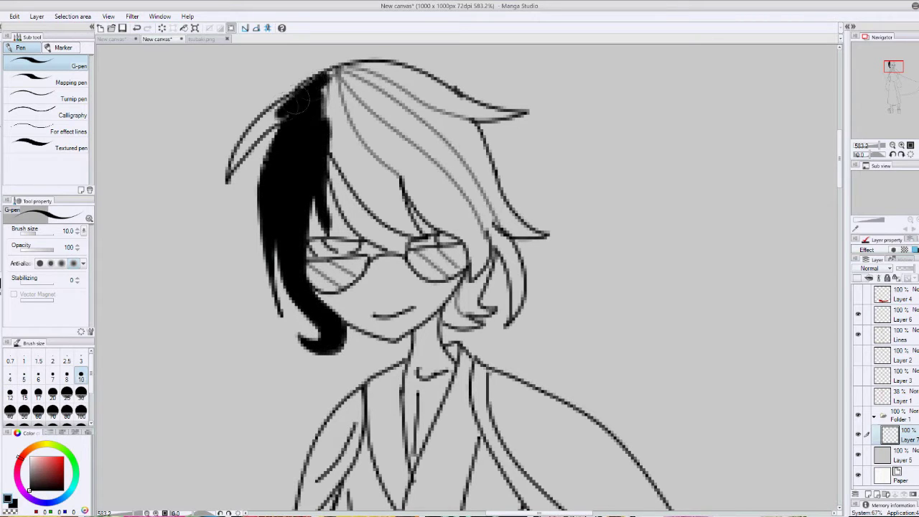
{"action": "mouse_move", "coordinate": [293, 113]}
{"action": "left_mouse_down"}
{"action": "mouse_move", "coordinate": [352, 72]}
{"action": "mouse_move", "coordinate": [364, 191]}
{"action": "mouse_move", "coordinate": [404, 216]}
{"action": "mouse_move", "coordinate": [330, 99]}
{"action": "mouse_move", "coordinate": [406, 151]}
{"action": "mouse_move", "coordinate": [411, 185]}
{"action": "mouse_move", "coordinate": [468, 241]}
{"action": "left_mouse_up"}
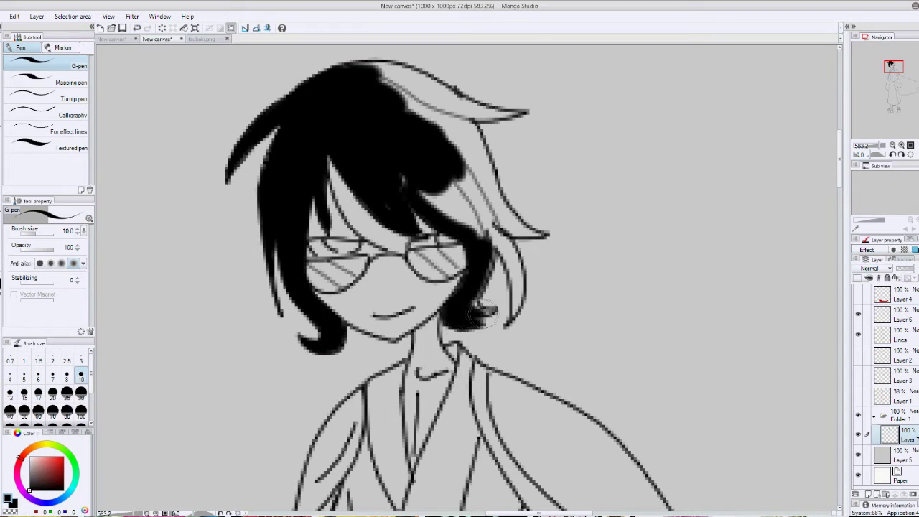
{"action": "left_click_drag", "start_coordinate": [458, 195], "coordinate": [482, 202]}
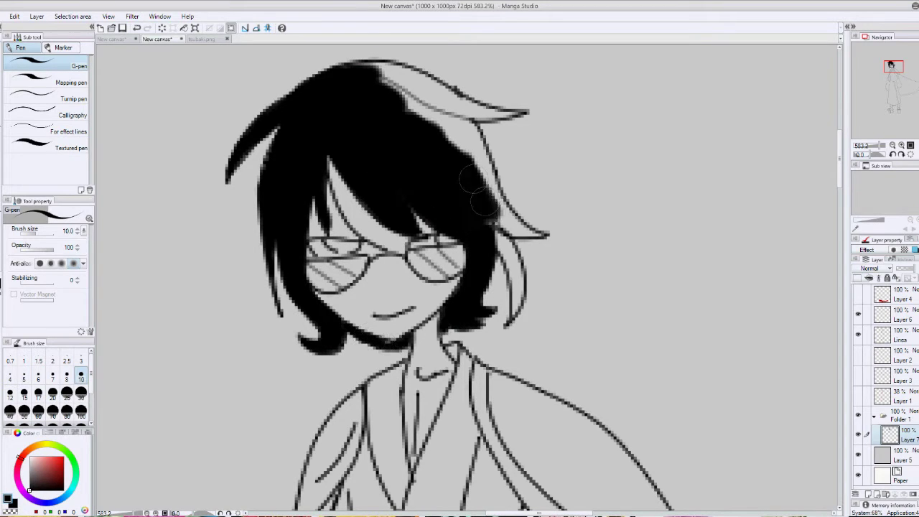
{"action": "mouse_move", "coordinate": [441, 169]}
{"action": "left_mouse_down"}
{"action": "mouse_move", "coordinate": [387, 76]}
{"action": "mouse_move", "coordinate": [420, 105]}
{"action": "left_mouse_up"}
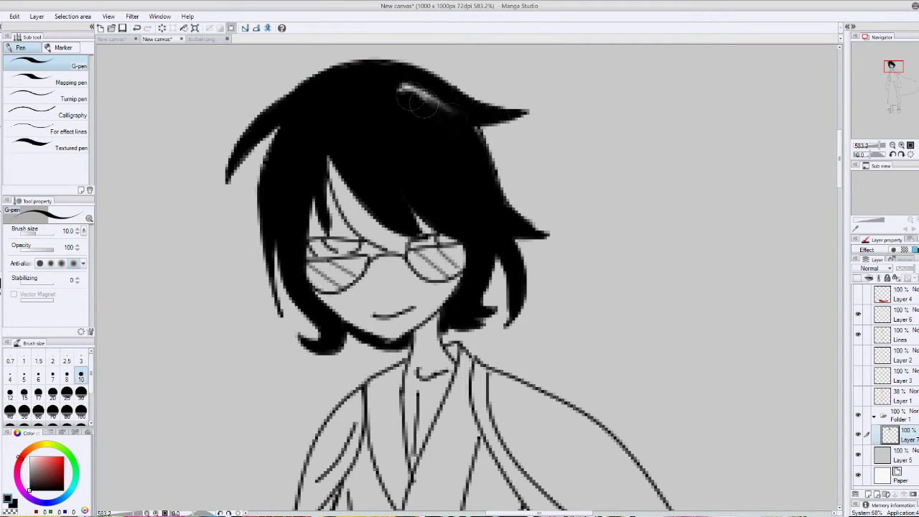
Select the detail lines on Layer 6, recolor them white and lower the layer's opacity to 22%
{"action": "right_click", "coordinate": [901, 322]}
{"action": "left_click", "coordinate": [826, 158]}
{"action": "key", "text": "ctrl+z"}
{"action": "key", "text": "ctrl+z"}
{"action": "key", "text": "ctrl+z"}
{"action": "key", "text": "ctrl+z"}
{"action": "key", "text": "ctrl+z"}
{"action": "key", "text": "ctrl+z"}
{"action": "key", "text": "ctrl+z"}
{"action": "key", "text": "ctrl+z"}
{"action": "key", "text": "ctrl+z"}
{"action": "key", "text": "ctrl+z"}
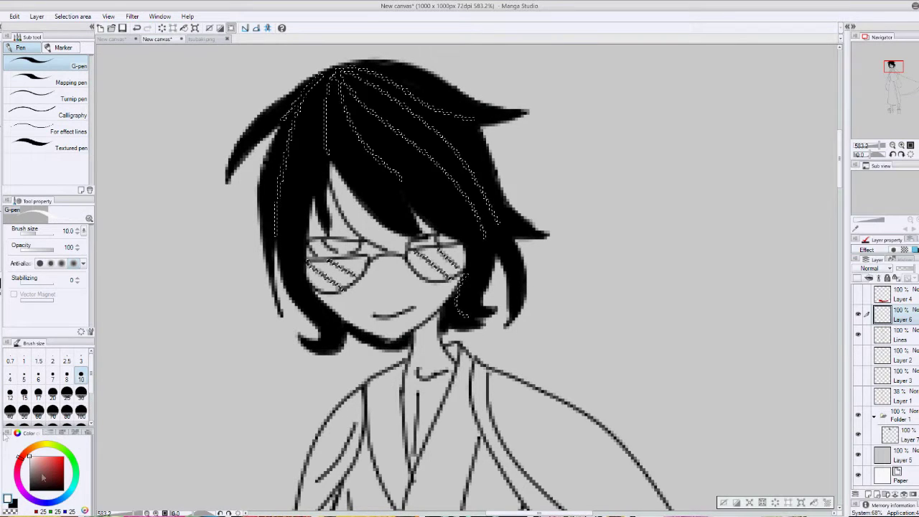
{"action": "left_click_drag", "start_coordinate": [906, 268], "coordinate": [664, 248]}
Add a new layer in Folder 1 and paint the eyes white with red irises using the G-pen
{"action": "left_click", "coordinate": [868, 495]}
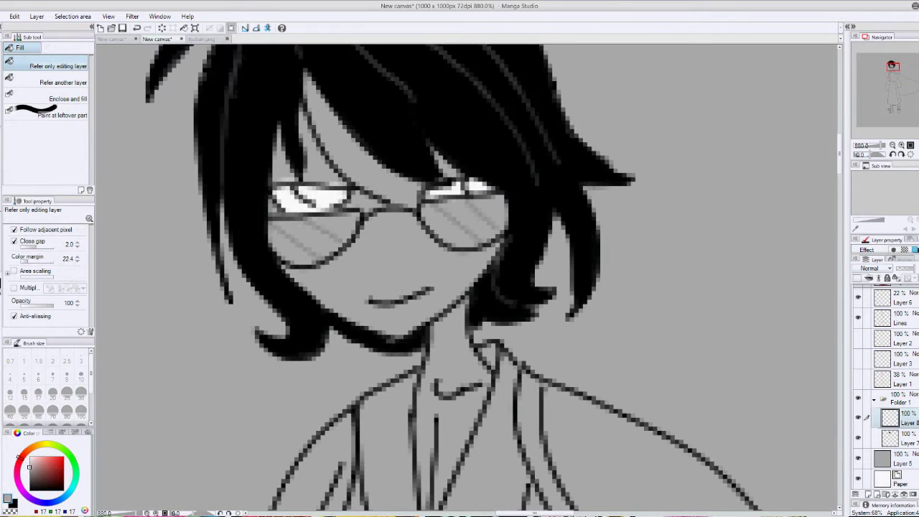
{"action": "key", "text": "p"}
{"action": "left_click_drag", "start_coordinate": [305, 195], "coordinate": [334, 192]}
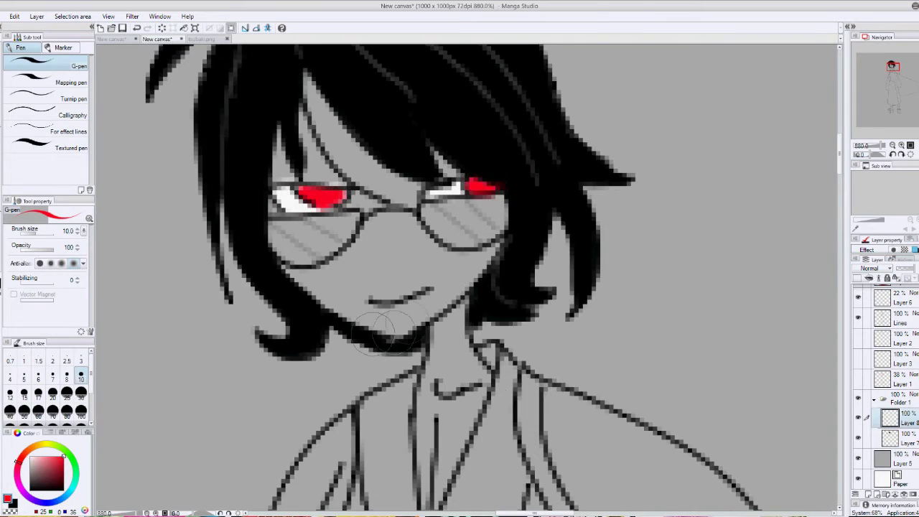
Add a new layer at the bottom of Folder 1 and paint the kimono's torso and sleeve area dark gray with the size 25 G-pen
{"action": "scroll", "coordinate": [463, 282], "scroll_direction": "down", "scroll_amount": 3}
{"action": "scroll", "coordinate": [890, 374], "scroll_direction": "up", "scroll_amount": 1}
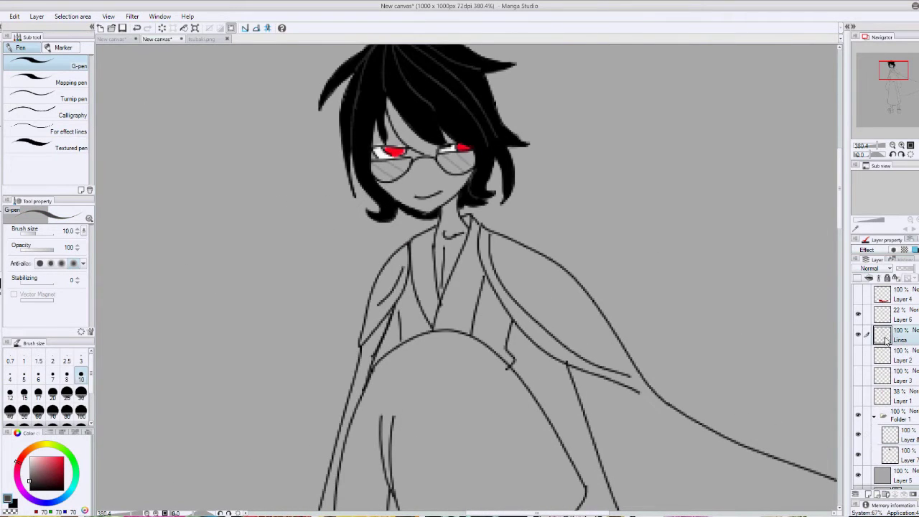
{"action": "left_click", "coordinate": [890, 473]}
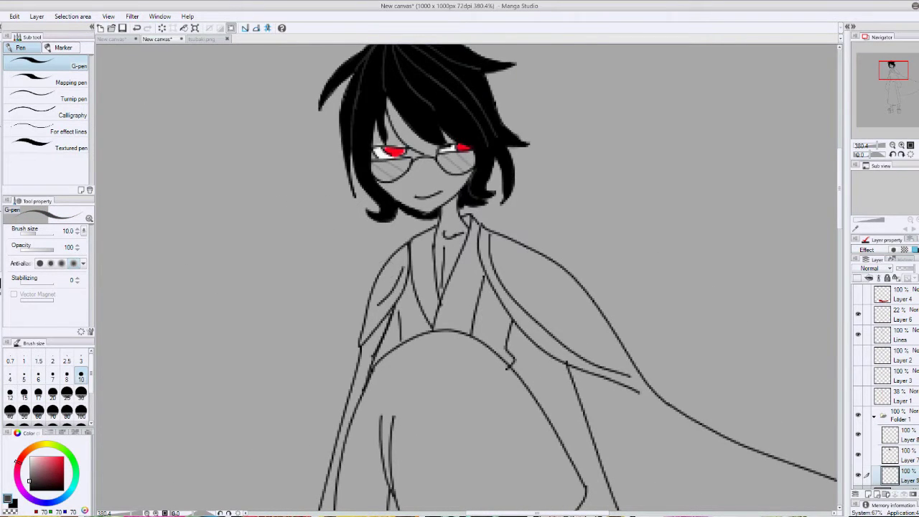
{"action": "left_click_drag", "start_coordinate": [392, 427], "coordinate": [395, 470]}
{"action": "left_click", "coordinate": [67, 391]}
{"action": "left_click_drag", "start_coordinate": [431, 359], "coordinate": [412, 402]}
{"action": "mouse_move", "coordinate": [393, 337]}
{"action": "left_mouse_down"}
{"action": "mouse_move", "coordinate": [409, 291]}
{"action": "mouse_move", "coordinate": [407, 311]}
{"action": "mouse_move", "coordinate": [476, 280]}
{"action": "mouse_move", "coordinate": [510, 381]}
{"action": "left_mouse_up"}
{"action": "left_click_drag", "start_coordinate": [459, 359], "coordinate": [459, 143]}
{"action": "left_click_drag", "start_coordinate": [388, 330], "coordinate": [375, 189]}
{"action": "left_click_drag", "start_coordinate": [431, 323], "coordinate": [431, 197]}
{"action": "left_click_drag", "start_coordinate": [514, 190], "coordinate": [564, 427]}
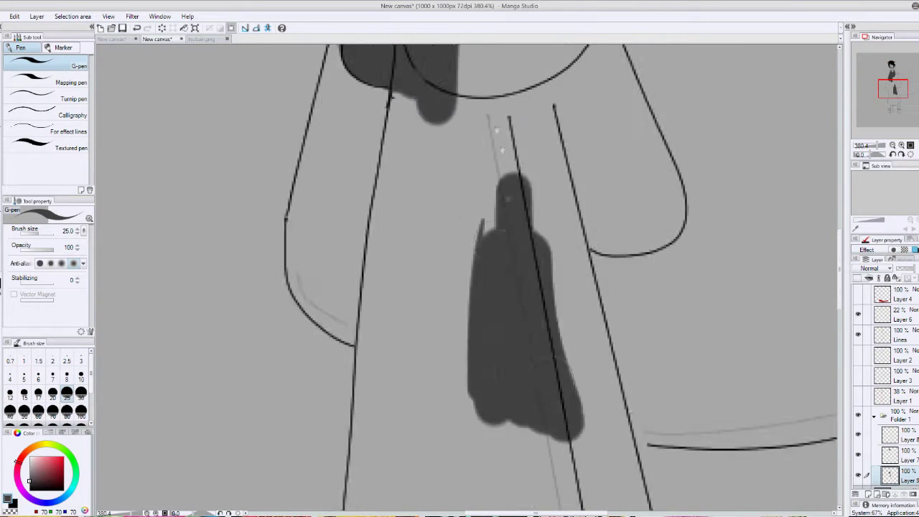
Extend the dark gray over the kimono's chest, far sleeve and upper skirt, cleaning the outer edge with the Roughly eraser
{"action": "scroll", "coordinate": [431, 287], "scroll_direction": "up", "scroll_amount": 3}
{"action": "left_click_drag", "start_coordinate": [402, 446], "coordinate": [417, 281]}
{"action": "left_click_drag", "start_coordinate": [467, 302], "coordinate": [488, 127]}
{"action": "scroll", "coordinate": [478, 201], "scroll_direction": "up", "scroll_amount": 3}
{"action": "left_click_drag", "start_coordinate": [488, 287], "coordinate": [538, 316]}
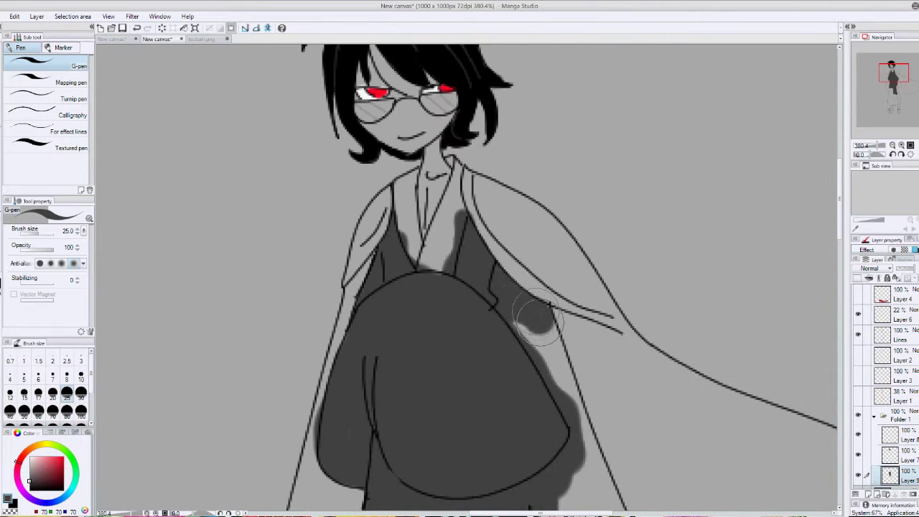
{"action": "scroll", "coordinate": [535, 316], "scroll_direction": "down", "scroll_amount": 3}
{"action": "left_click_drag", "start_coordinate": [481, 330], "coordinate": [488, 476]}
{"action": "mouse_move", "coordinate": [546, 489]}
{"action": "left_mouse_down"}
{"action": "mouse_move", "coordinate": [493, 402]}
{"action": "mouse_move", "coordinate": [459, 273]}
{"action": "left_mouse_up"}
{"action": "left_click_drag", "start_coordinate": [502, 301], "coordinate": [446, 187]}
{"action": "key", "text": "e"}
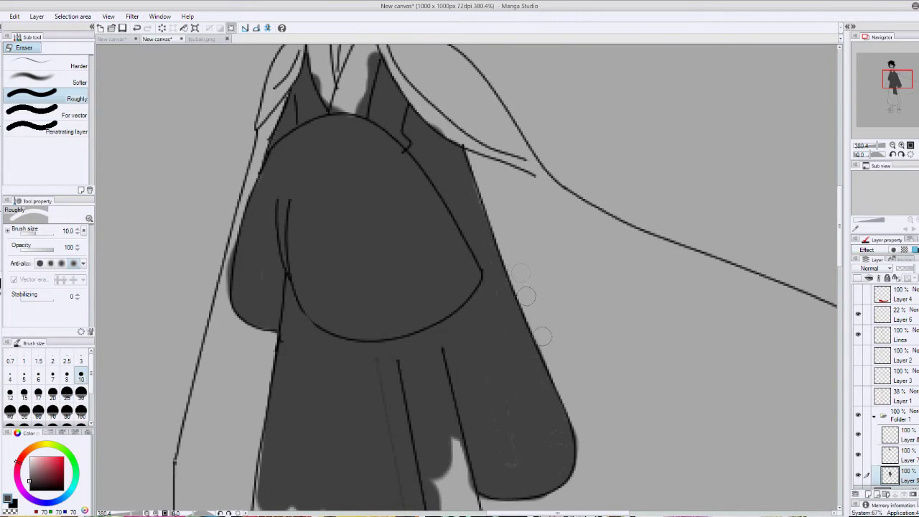
Paint the rest of the kimono skirt dark gray down to the hem, using the size 100 G-pen for the large areas
{"action": "key", "text": "p"}
{"action": "scroll", "coordinate": [503, 287], "scroll_direction": "down", "scroll_amount": 3}
{"action": "left_click_drag", "start_coordinate": [431, 431], "coordinate": [430, 172]}
{"action": "key", "text": "ctrl+z"}
{"action": "left_click_drag", "start_coordinate": [406, 93], "coordinate": [431, 402]}
{"action": "scroll", "coordinate": [430, 288], "scroll_direction": "down", "scroll_amount": 3}
{"action": "left_click_drag", "start_coordinate": [430, 302], "coordinate": [469, 203]}
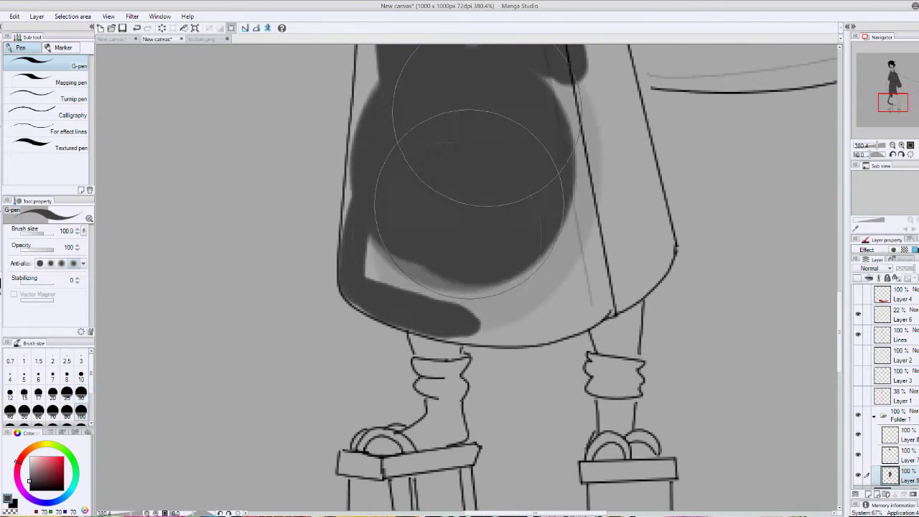
{"action": "scroll", "coordinate": [468, 203], "scroll_direction": "up", "scroll_amount": 3}
{"action": "mouse_move", "coordinate": [410, 215]}
{"action": "left_mouse_down"}
{"action": "mouse_move", "coordinate": [408, 107]}
{"action": "mouse_move", "coordinate": [544, 240]}
{"action": "mouse_move", "coordinate": [554, 210]}
{"action": "mouse_move", "coordinate": [531, 141]}
{"action": "left_mouse_up"}
{"action": "scroll", "coordinate": [502, 287], "scroll_direction": "down", "scroll_amount": 3}
{"action": "mouse_move", "coordinate": [603, 215]}
{"action": "left_mouse_down"}
{"action": "mouse_move", "coordinate": [512, 287]}
{"action": "mouse_move", "coordinate": [328, 338]}
{"action": "mouse_move", "coordinate": [467, 431]}
{"action": "left_mouse_up"}
{"action": "key", "text": "e"}
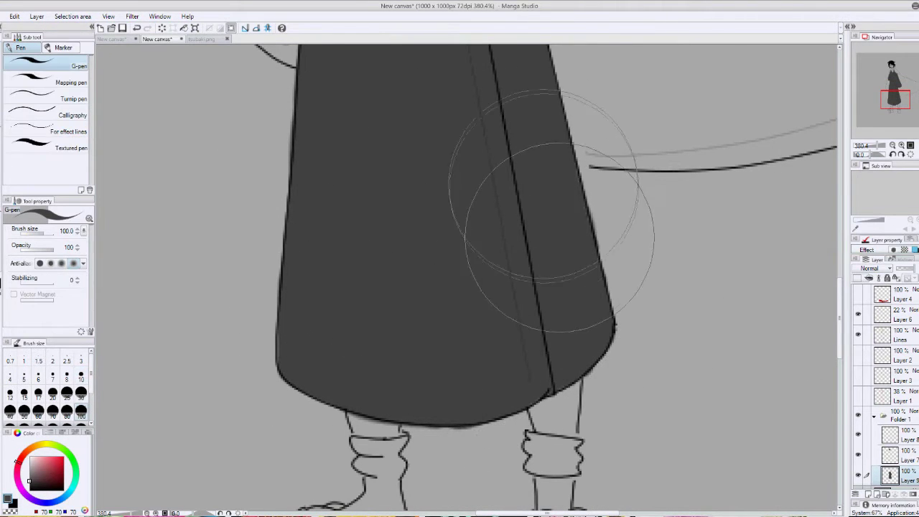
Add a layer clipped to Lines, select the kimono area and paint its inner lines white with the size 100 G-pen
{"action": "scroll", "coordinate": [513, 164], "scroll_direction": "up", "scroll_amount": 3}
{"action": "scroll", "coordinate": [467, 280], "scroll_direction": "down", "scroll_amount": 5}
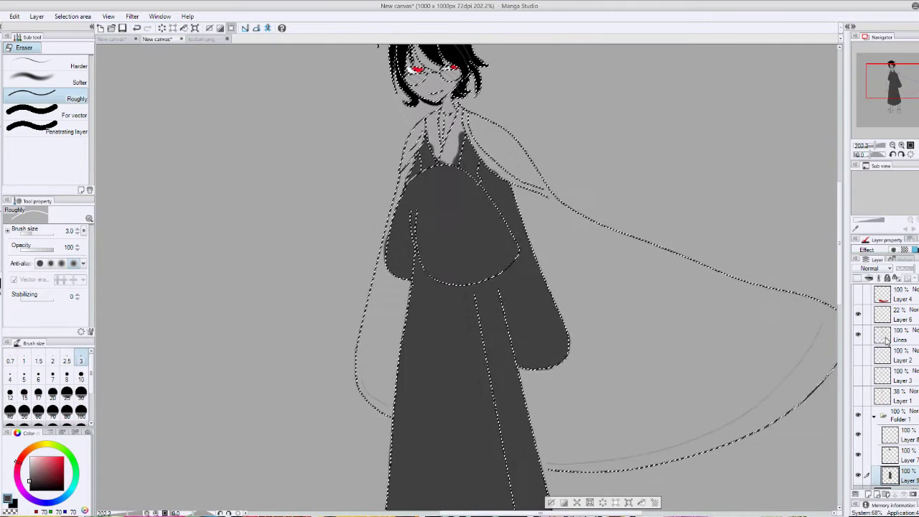
{"action": "key", "text": "ctrl+shift+n"}
{"action": "key", "text": "m"}
{"action": "mouse_move", "coordinate": [438, 352]}
{"action": "left_mouse_down"}
{"action": "mouse_move", "coordinate": [510, 201]}
{"action": "mouse_move", "coordinate": [424, 190]}
{"action": "mouse_move", "coordinate": [545, 302]}
{"action": "left_mouse_up"}
{"action": "scroll", "coordinate": [489, 288], "scroll_direction": "down", "scroll_amount": 5}
{"action": "left_click_drag", "start_coordinate": [486, 137], "coordinate": [488, 316]}
{"action": "scroll", "coordinate": [494, 323], "scroll_direction": "up", "scroll_amount": 5}
{"action": "key", "text": "p"}
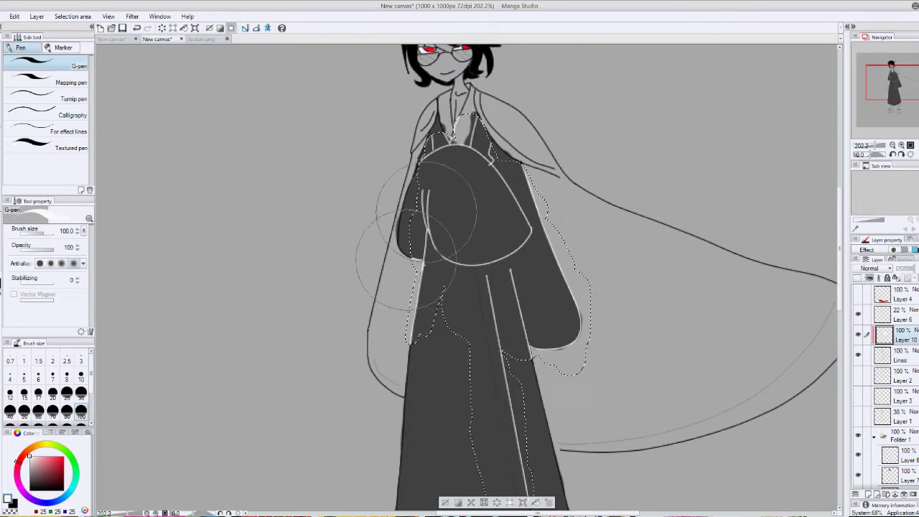
{"action": "scroll", "coordinate": [489, 287], "scroll_direction": "down", "scroll_amount": 5}
{"action": "scroll", "coordinate": [489, 287], "scroll_direction": "up", "scroll_amount": 4}
{"action": "scroll", "coordinate": [891, 387], "scroll_direction": "down", "scroll_amount": 3}
Select the kimono shape on Layer 9 and recolor it solid black
{"action": "left_click", "coordinate": [897, 438]}
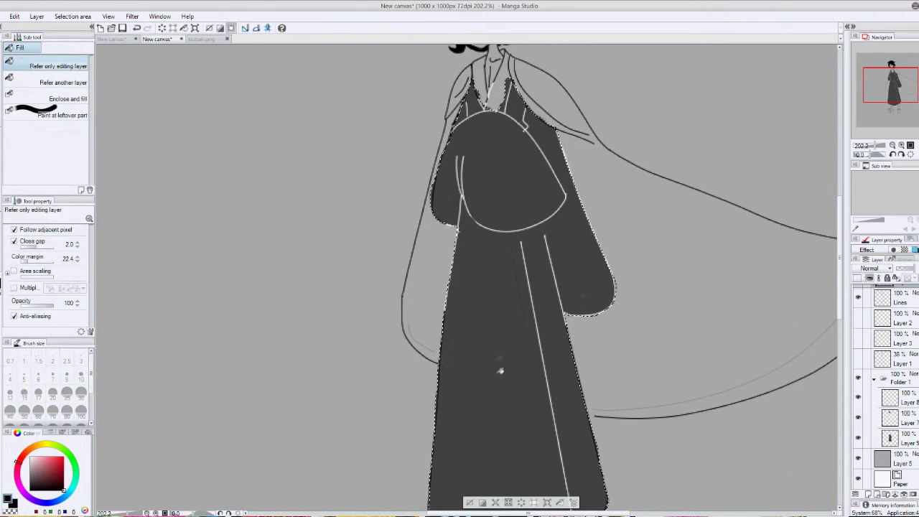
{"action": "left_click_drag", "start_coordinate": [442, 305], "coordinate": [584, 97]}
{"action": "scroll", "coordinate": [583, 97], "scroll_direction": "down", "scroll_amount": 5}
{"action": "scroll", "coordinate": [430, 287], "scroll_direction": "up", "scroll_amount": 5}
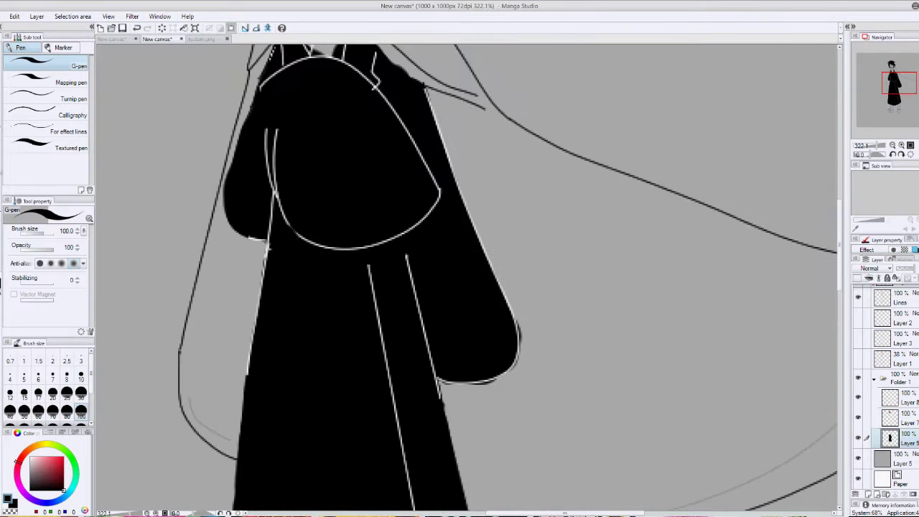
Add a layer above the kimono color, paint the inner collar white with the size 30 G-pen and trim it with the size 3 eraser
{"action": "key", "text": "e"}
{"action": "scroll", "coordinate": [481, 385], "scroll_direction": "up", "scroll_amount": 2}
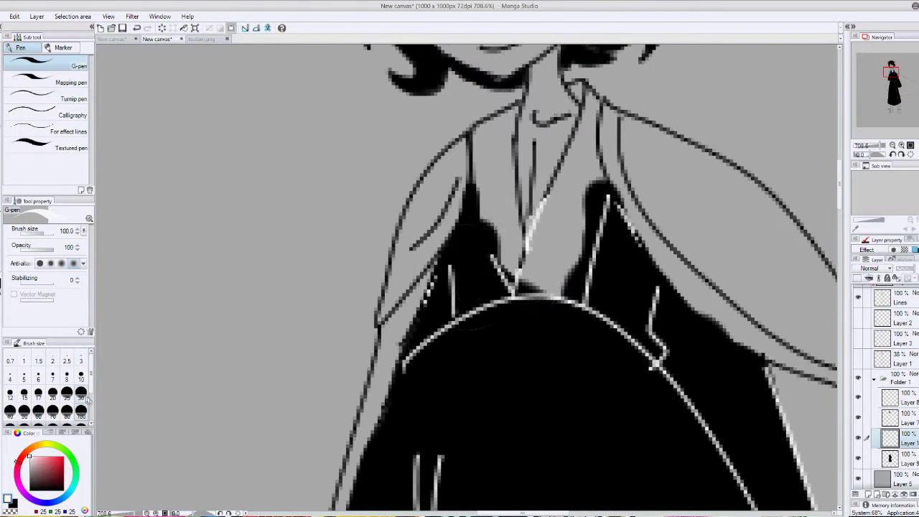
{"action": "left_click", "coordinate": [81, 392]}
{"action": "mouse_move", "coordinate": [502, 273]}
{"action": "left_mouse_down"}
{"action": "mouse_move", "coordinate": [500, 230]}
{"action": "mouse_move", "coordinate": [505, 129]}
{"action": "mouse_move", "coordinate": [528, 280]}
{"action": "mouse_move", "coordinate": [575, 230]}
{"action": "mouse_move", "coordinate": [557, 219]}
{"action": "mouse_move", "coordinate": [583, 101]}
{"action": "left_mouse_up"}
{"action": "key", "text": "e"}
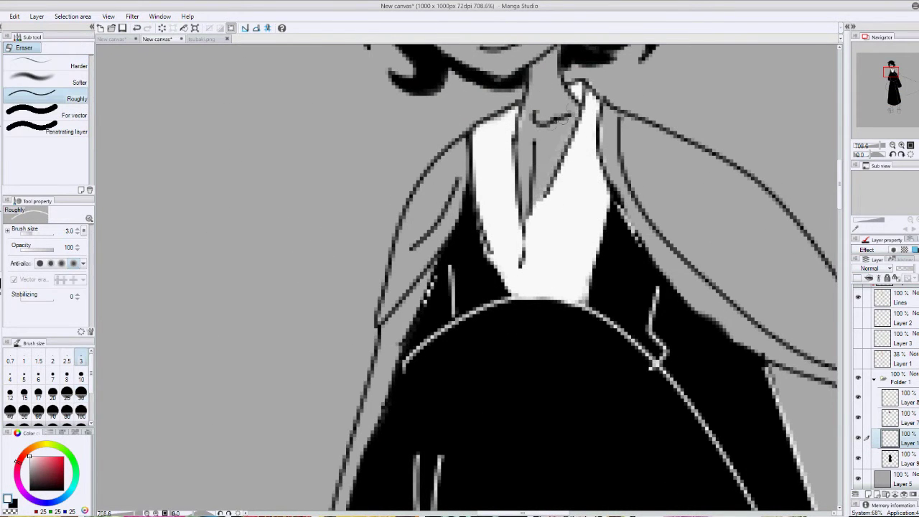
{"action": "scroll", "coordinate": [598, 130], "scroll_direction": "down", "scroll_amount": 8}
{"action": "key", "text": "p"}
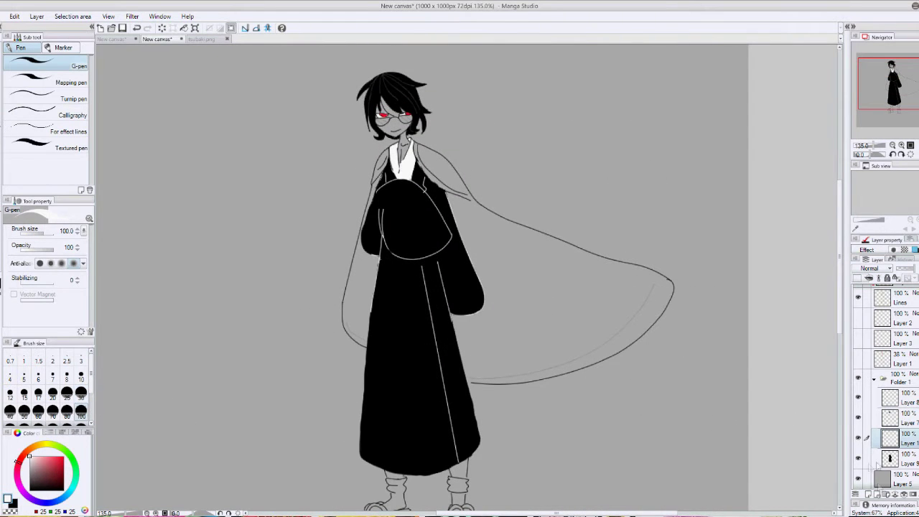
Add a layer beneath the kimono color and paint the whole cape white with the size 100 G-pen
{"action": "left_click", "coordinate": [877, 475]}
{"action": "key", "text": "ctrl+shift+n"}
{"action": "mouse_move", "coordinate": [533, 308]}
{"action": "left_mouse_down"}
{"action": "mouse_move", "coordinate": [420, 263]}
{"action": "mouse_move", "coordinate": [375, 315]}
{"action": "mouse_move", "coordinate": [368, 308]}
{"action": "mouse_move", "coordinate": [381, 247]}
{"action": "left_mouse_up"}
{"action": "mouse_move", "coordinate": [436, 183]}
{"action": "left_mouse_down"}
{"action": "mouse_move", "coordinate": [550, 304]}
{"action": "mouse_move", "coordinate": [584, 308]}
{"action": "left_mouse_up"}
{"action": "mouse_move", "coordinate": [363, 151]}
{"action": "left_mouse_down"}
{"action": "mouse_move", "coordinate": [334, 338]}
{"action": "mouse_move", "coordinate": [345, 359]}
{"action": "left_mouse_up"}
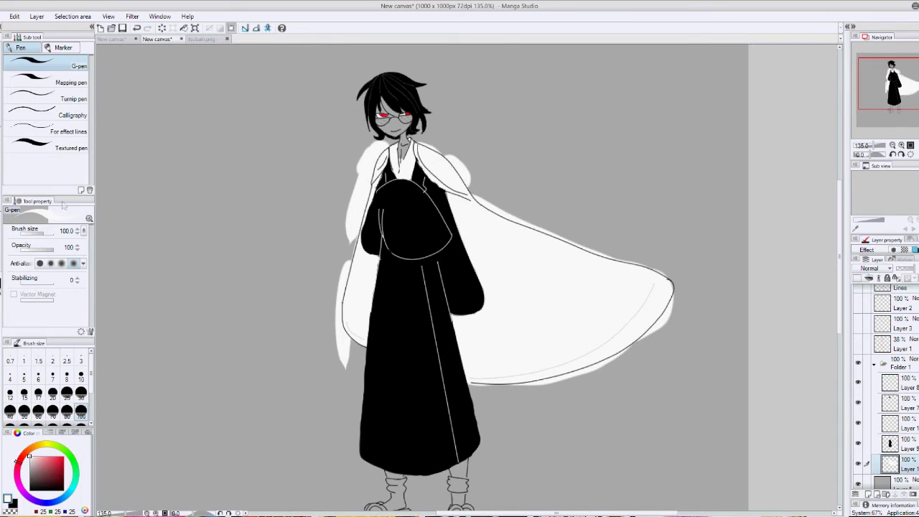
Erase the white overspill outside the cape's near side and shoulder with the size 30 Roughly eraser
{"action": "key", "text": "e"}
{"action": "scroll", "coordinate": [280, 277], "scroll_direction": "up", "scroll_amount": 3}
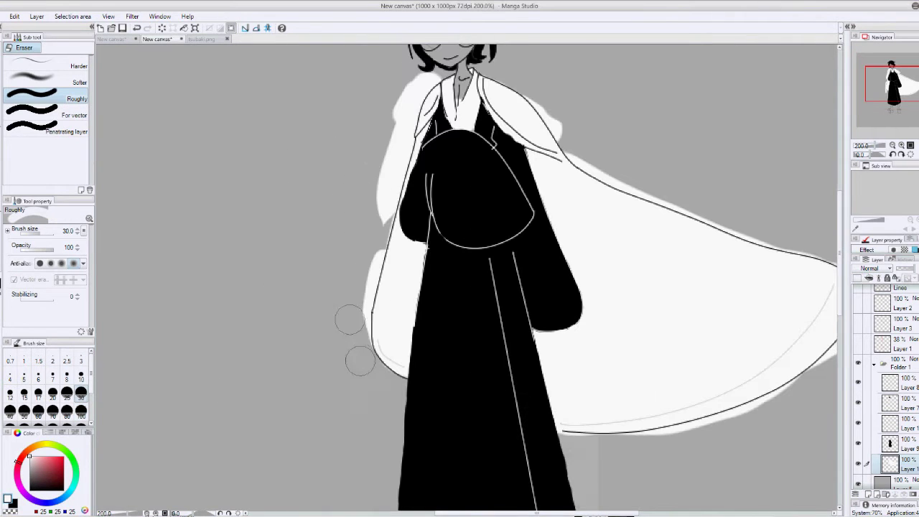
{"action": "scroll", "coordinate": [371, 237], "scroll_direction": "up", "scroll_amount": 3}
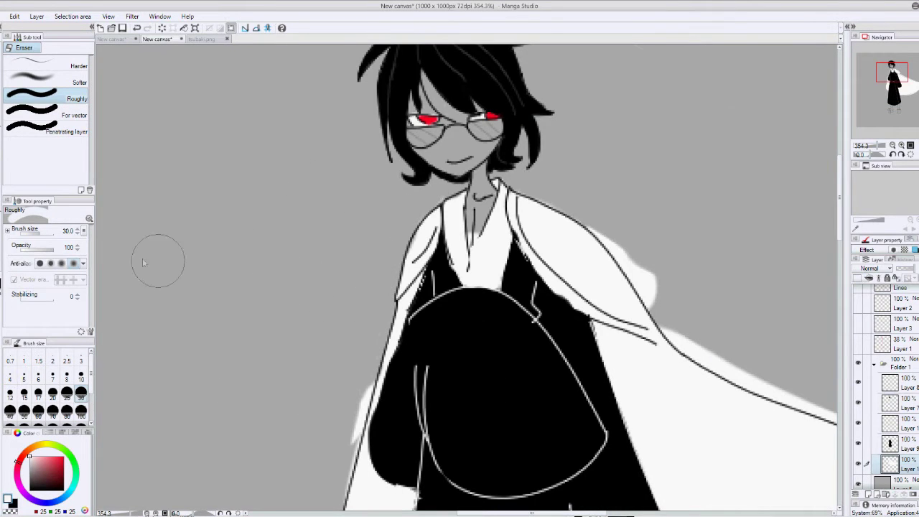
{"action": "key", "text": "p"}
{"action": "left_click_drag", "start_coordinate": [351, 511], "coordinate": [318, 261]}
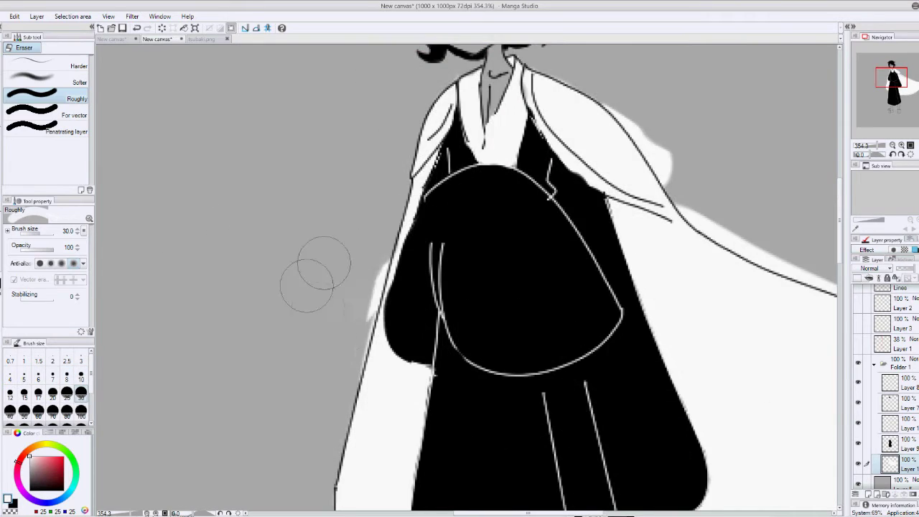
{"action": "key", "text": "]"}
{"action": "scroll", "coordinate": [313, 285], "scroll_direction": "down", "scroll_amount": 5}
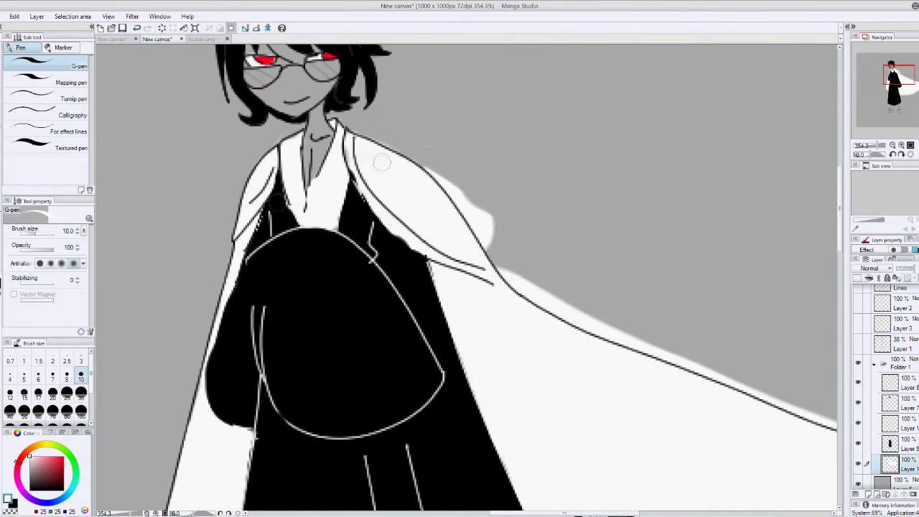
Erase the white overspill around the far shoulder and along the billowing cape's upper edge and hem
{"action": "key", "text": "e"}
{"action": "scroll", "coordinate": [498, 205], "scroll_direction": "up", "scroll_amount": 5}
{"action": "key", "text": "p"}
{"action": "key", "text": "e"}
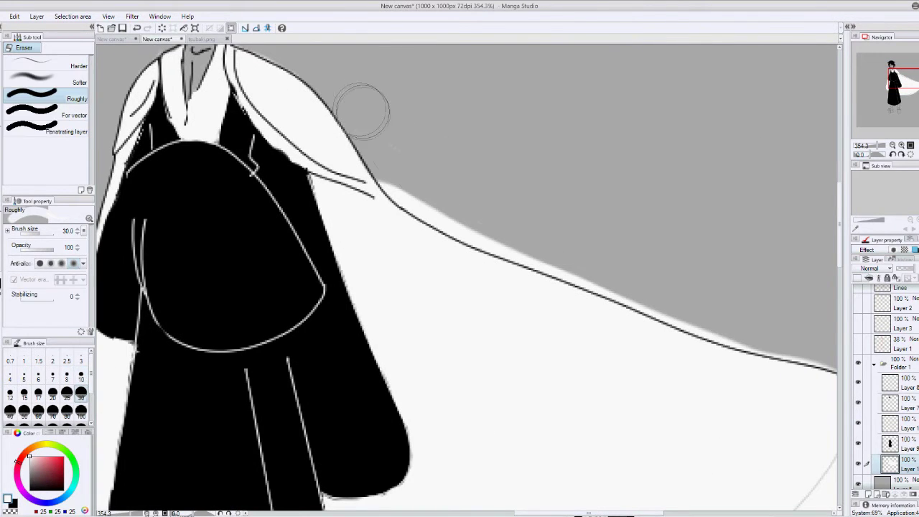
{"action": "left_click_drag", "start_coordinate": [574, 250], "coordinate": [421, 189]}
{"action": "left_click_drag", "start_coordinate": [697, 502], "coordinate": [683, 318]}
{"action": "left_click_drag", "start_coordinate": [229, 463], "coordinate": [366, 365]}
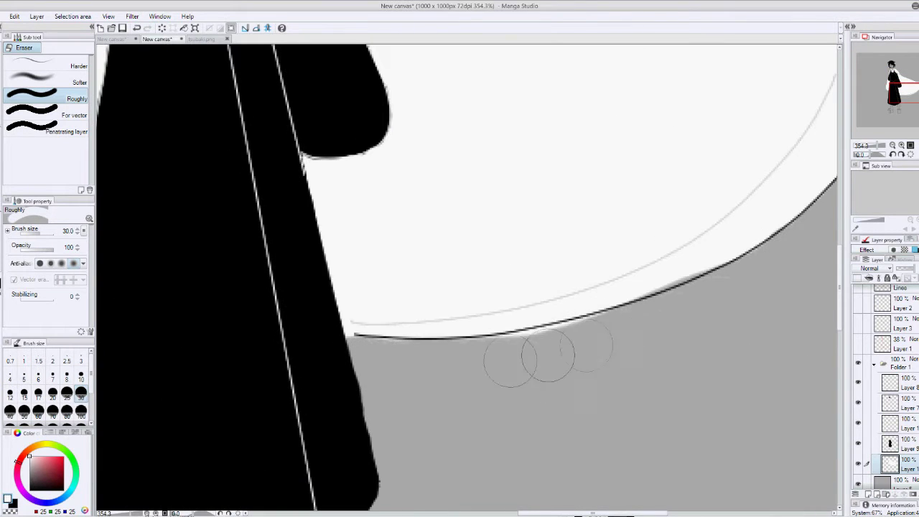
{"action": "key", "text": "p"}
{"action": "scroll", "coordinate": [486, 384], "scroll_direction": "down", "scroll_amount": 5}
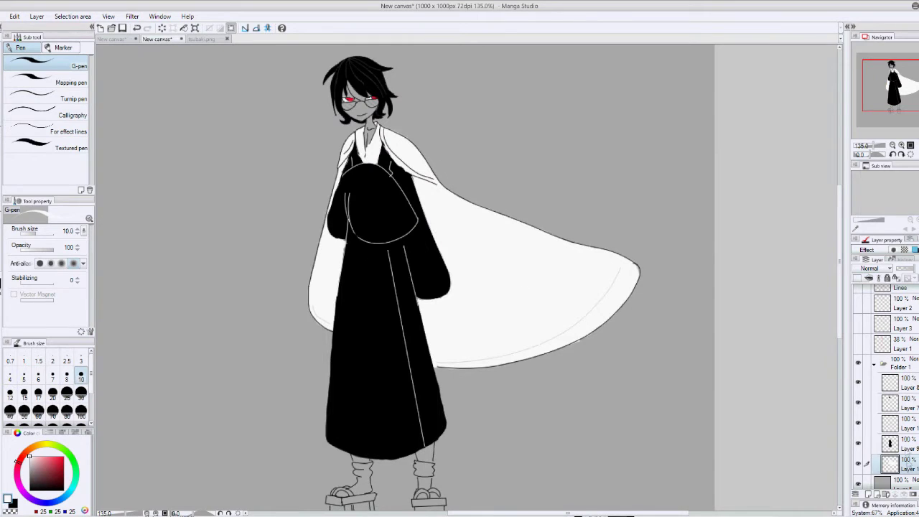
On a new layer above the kimono color, select the kimono shape and texture its hem and sleeves with red Cross-hatching x1
{"action": "left_click_drag", "start_coordinate": [906, 464], "coordinate": [906, 442]}
{"action": "left_click", "coordinate": [889, 464], "text": "ctrl"}
{"action": "key", "text": "b"}
{"action": "left_click_drag", "start_coordinate": [338, 438], "coordinate": [448, 396]}
{"action": "key", "text": "ctrl+z"}
{"action": "left_click", "coordinate": [52, 47]}
{"action": "left_click", "coordinate": [64, 153]}
{"action": "mouse_move", "coordinate": [332, 438]}
{"action": "left_mouse_down"}
{"action": "mouse_move", "coordinate": [359, 416]}
{"action": "mouse_move", "coordinate": [438, 402]}
{"action": "left_mouse_up"}
{"action": "key", "text": "ctrl+z"}
{"action": "mouse_move", "coordinate": [338, 430]}
{"action": "left_mouse_down"}
{"action": "mouse_move", "coordinate": [434, 413]}
{"action": "mouse_move", "coordinate": [438, 431]}
{"action": "left_mouse_up"}
{"action": "mouse_move", "coordinate": [352, 209]}
{"action": "left_mouse_down"}
{"action": "mouse_move", "coordinate": [410, 216]}
{"action": "mouse_move", "coordinate": [417, 253]}
{"action": "left_mouse_up"}
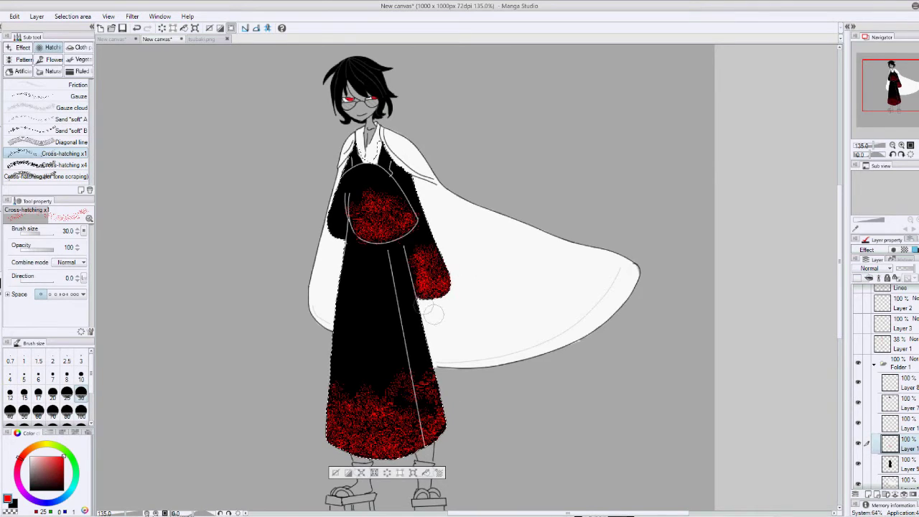
Deselect, lower the red hatching layer's opacity to 70% and soften the hatching with the Color mixing tool
{"action": "key", "text": "ctrl+d"}
{"action": "key", "text": "e"}
{"action": "left_click_drag", "start_coordinate": [909, 268], "coordinate": [903, 272]}
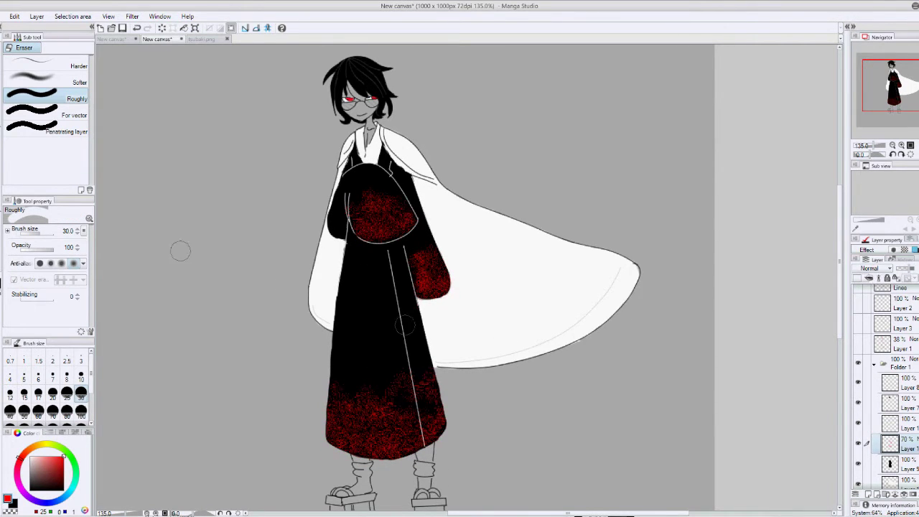
{"action": "key", "text": "j"}
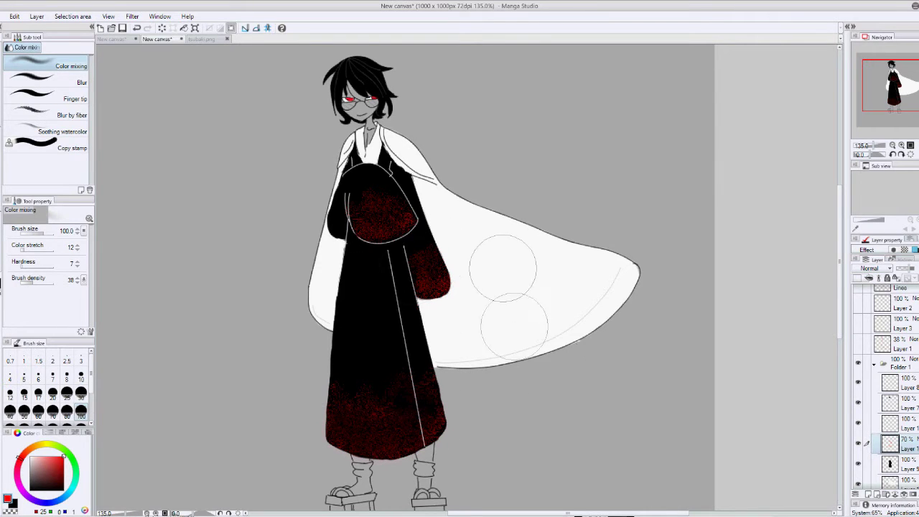
On a new layer above the cape color, paint red Foliage along the selected cape's lower edge and set the layer to 68% opacity
{"action": "left_click", "coordinate": [889, 443], "text": "ctrl"}
{"action": "key", "text": "b"}
{"action": "left_click", "coordinate": [81, 59]}
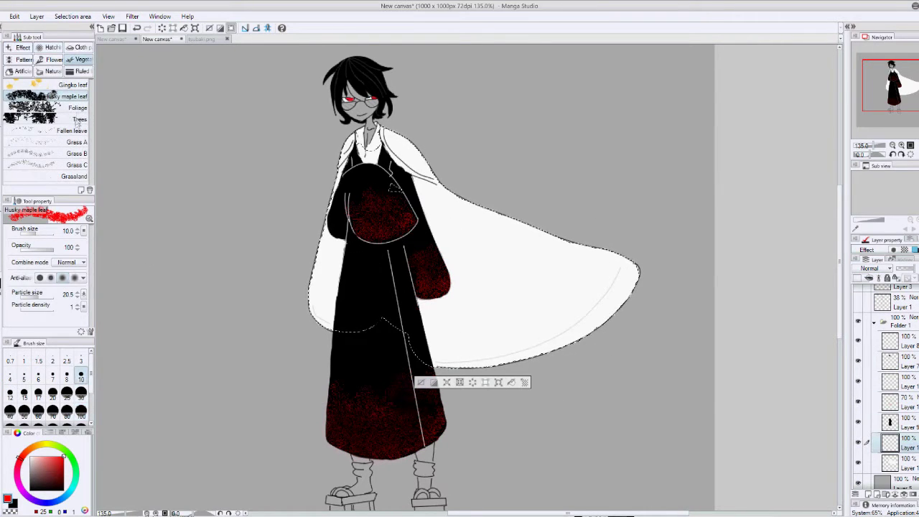
{"action": "left_click", "coordinate": [77, 108]}
{"action": "mouse_move", "coordinate": [309, 288]}
{"action": "left_mouse_down"}
{"action": "mouse_move", "coordinate": [460, 337]}
{"action": "mouse_move", "coordinate": [632, 280]}
{"action": "left_mouse_up"}
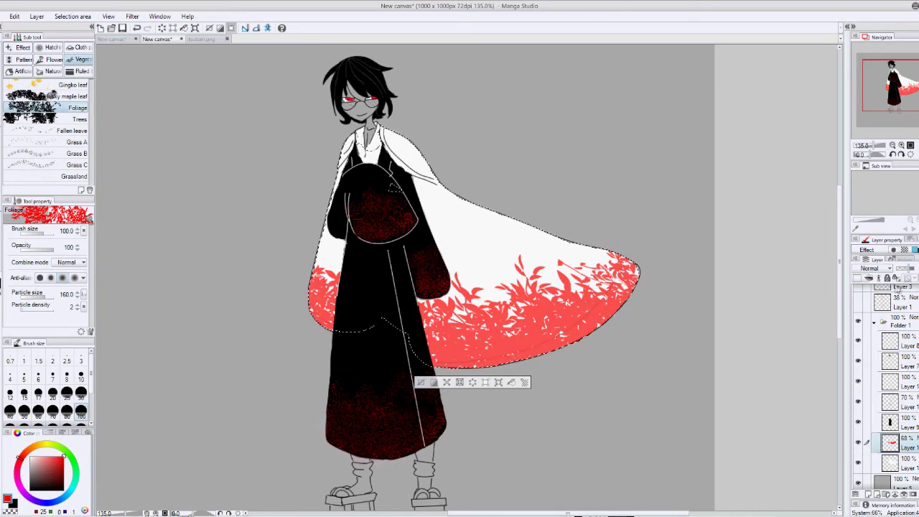
{"action": "key", "text": "ctrl+d"}
Add a layer at the top of Folder 1 and paint the glasses' lenses black with white reflections using the size 10 G-pen
{"action": "left_click", "coordinate": [891, 341]}
{"action": "scroll", "coordinate": [359, 101], "scroll_direction": "up", "scroll_amount": 8}
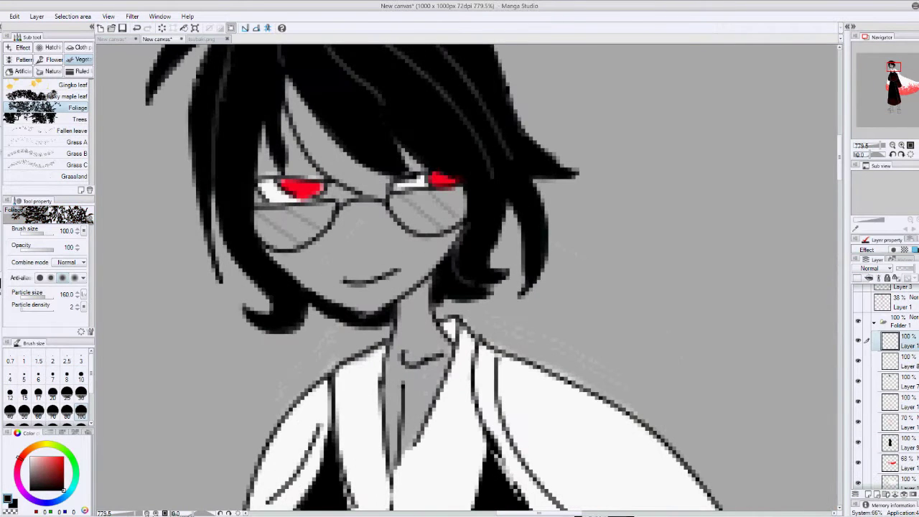
{"action": "key", "text": "p"}
{"action": "left_click_drag", "start_coordinate": [287, 208], "coordinate": [330, 237]}
{"action": "left_click_drag", "start_coordinate": [252, 201], "coordinate": [402, 208]}
{"action": "left_click_drag", "start_coordinate": [345, 205], "coordinate": [459, 201]}
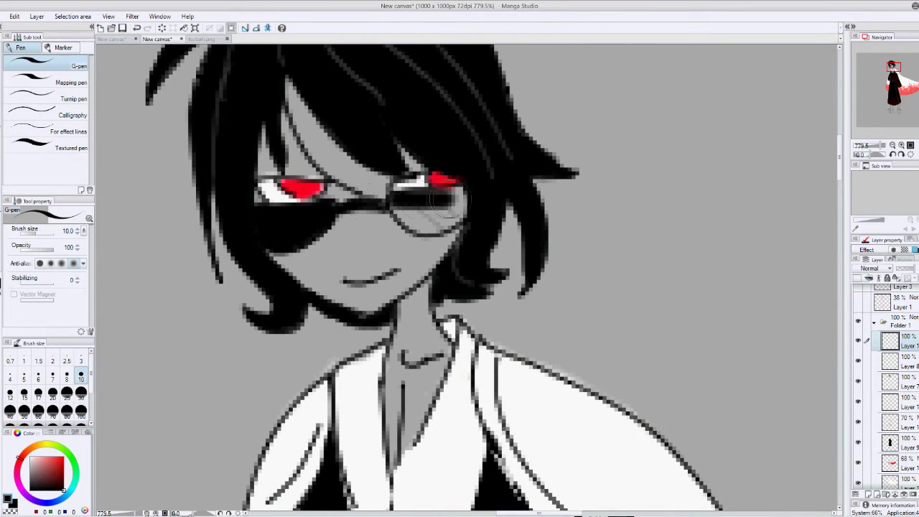
{"action": "left_click_drag", "start_coordinate": [391, 208], "coordinate": [451, 201]}
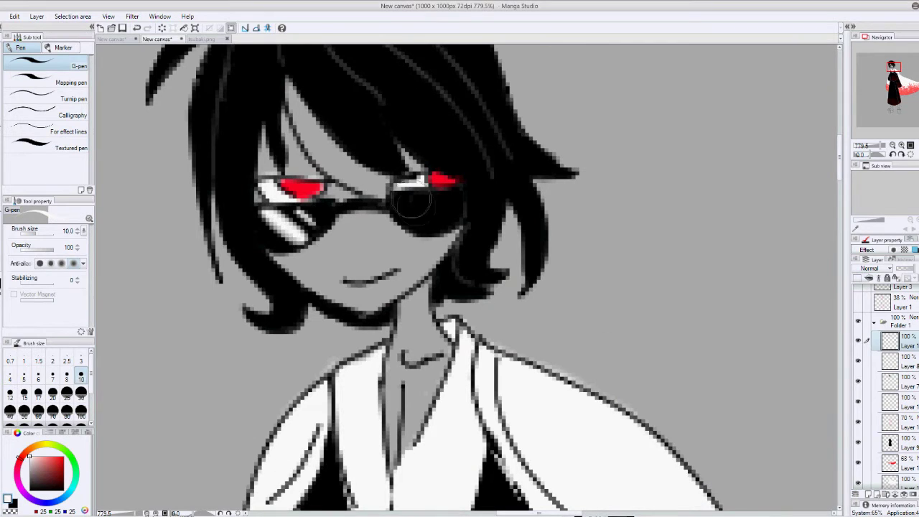
Add a new layer, move it to the bottom of Folder 1 and paint both socks white, trimming the edges with the eraser
{"action": "key", "text": "ctrl+shift+n"}
{"action": "scroll", "coordinate": [316, 226], "scroll_direction": "down", "scroll_amount": 5}
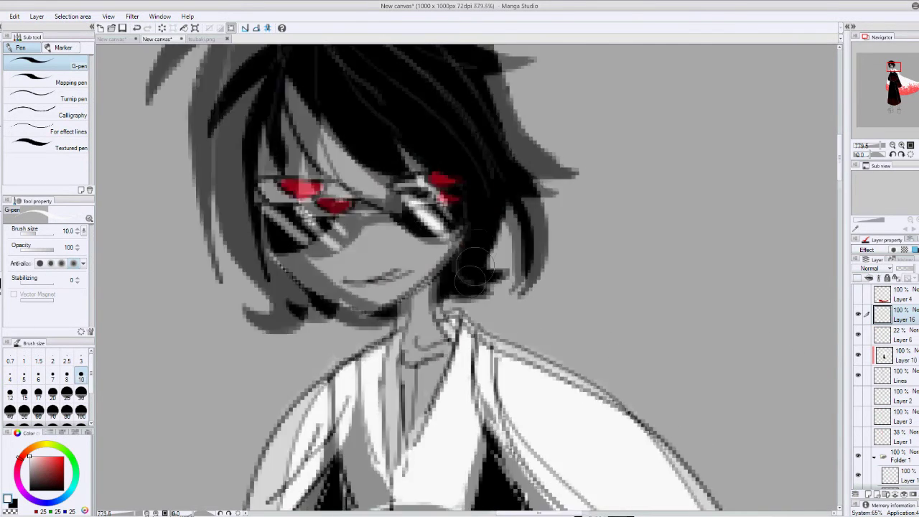
{"action": "left_click_drag", "start_coordinate": [898, 436], "coordinate": [909, 445]}
{"action": "scroll", "coordinate": [860, 402], "scroll_direction": "down", "scroll_amount": 3}
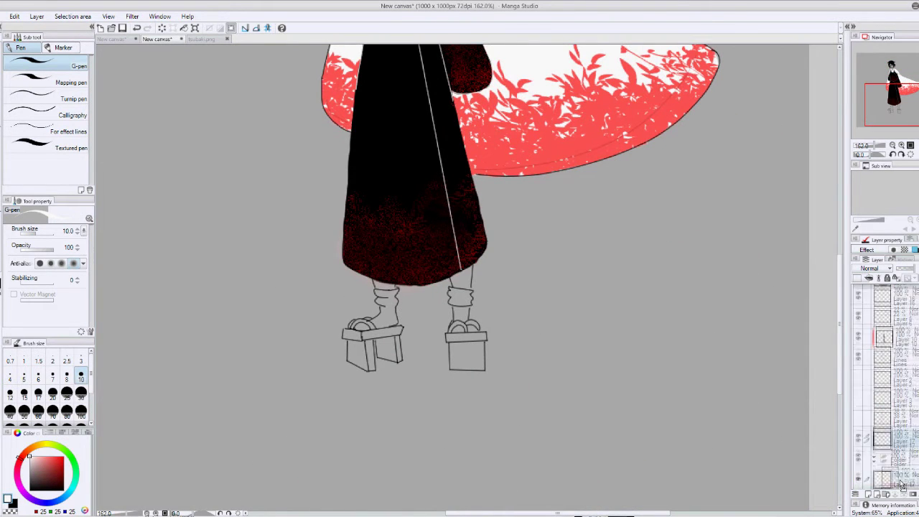
{"action": "scroll", "coordinate": [377, 326], "scroll_direction": "up", "scroll_amount": 5}
{"action": "mouse_move", "coordinate": [287, 343]}
{"action": "left_mouse_down"}
{"action": "mouse_move", "coordinate": [400, 225]}
{"action": "mouse_move", "coordinate": [447, 242]}
{"action": "mouse_move", "coordinate": [471, 205]}
{"action": "mouse_move", "coordinate": [450, 206]}
{"action": "mouse_move", "coordinate": [513, 287]}
{"action": "mouse_move", "coordinate": [482, 143]}
{"action": "mouse_move", "coordinate": [522, 123]}
{"action": "left_mouse_up"}
{"action": "key", "text": "e"}
{"action": "scroll", "coordinate": [390, 137], "scroll_direction": "up", "scroll_amount": 2}
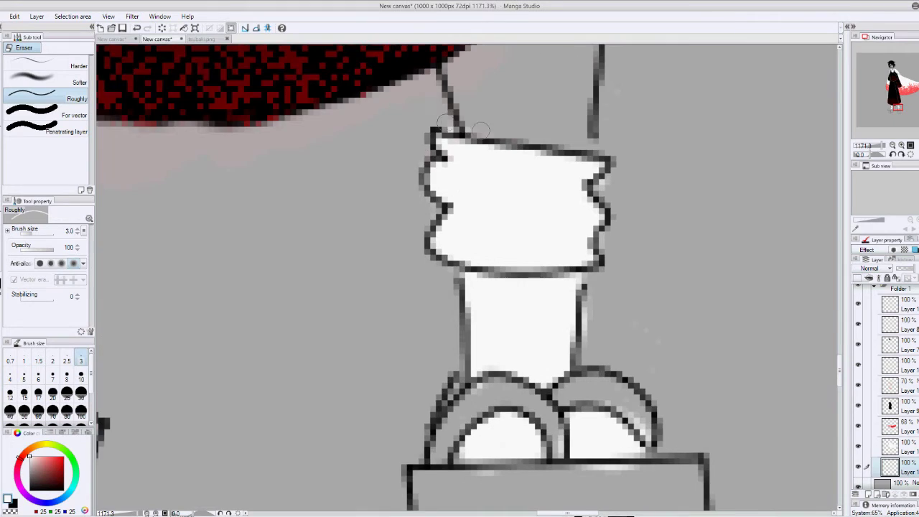
{"action": "left_click_drag", "start_coordinate": [593, 476], "coordinate": [804, 375]}
{"action": "key", "text": "p"}
Paint the straps of both sandals red with the size 10 G-pen
{"action": "left_click_drag", "start_coordinate": [248, 338], "coordinate": [438, 308]}
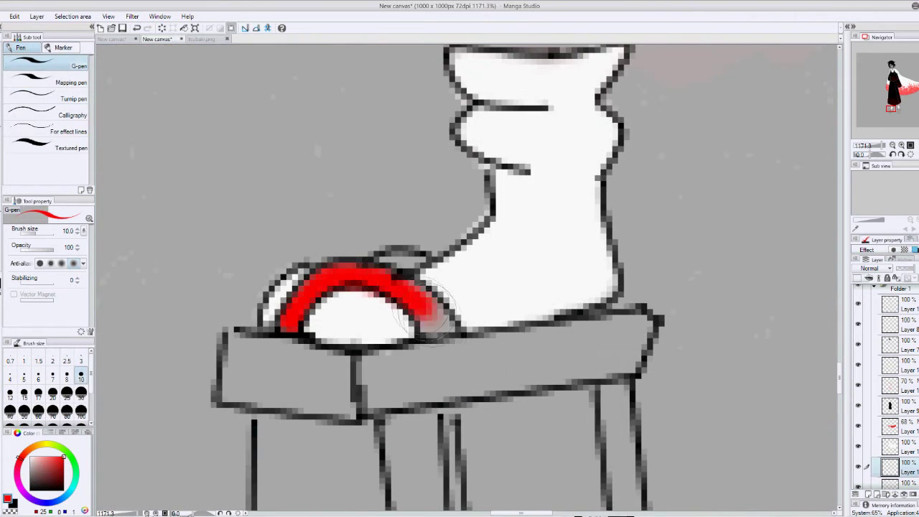
{"action": "key", "text": "ctrl+z"}
{"action": "left_click_drag", "start_coordinate": [475, 391], "coordinate": [599, 388]}
{"action": "left_click_drag", "start_coordinate": [596, 388], "coordinate": [682, 373]}
{"action": "left_click_drag", "start_coordinate": [639, 323], "coordinate": [700, 381]}
{"action": "left_click_drag", "start_coordinate": [560, 359], "coordinate": [494, 317]}
{"action": "key", "text": "ctrl+0"}
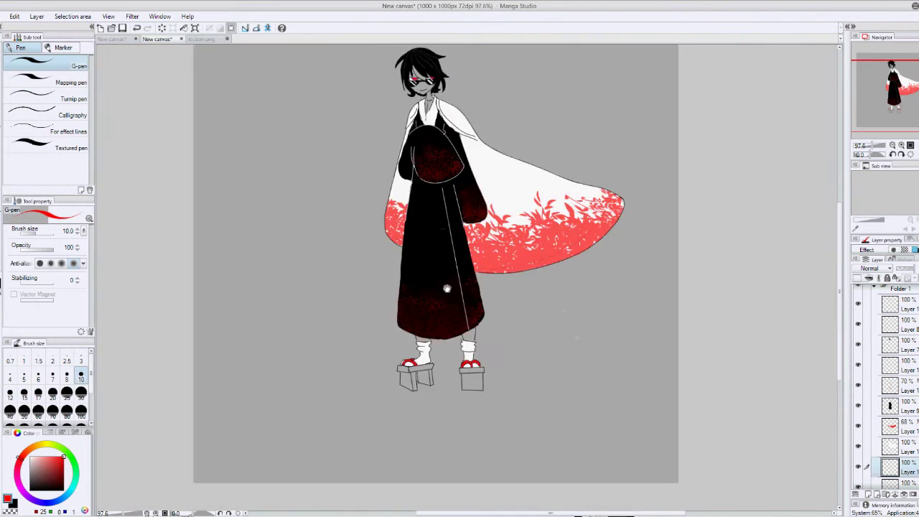
Add a layer below Folder 1 and paint a large curved red pool around the feet using the size 150 G-pen with stabilizing at 100
{"action": "scroll", "coordinate": [431, 287], "scroll_direction": "up", "scroll_amount": 3}
{"action": "key", "text": "ctrl+shift+n"}
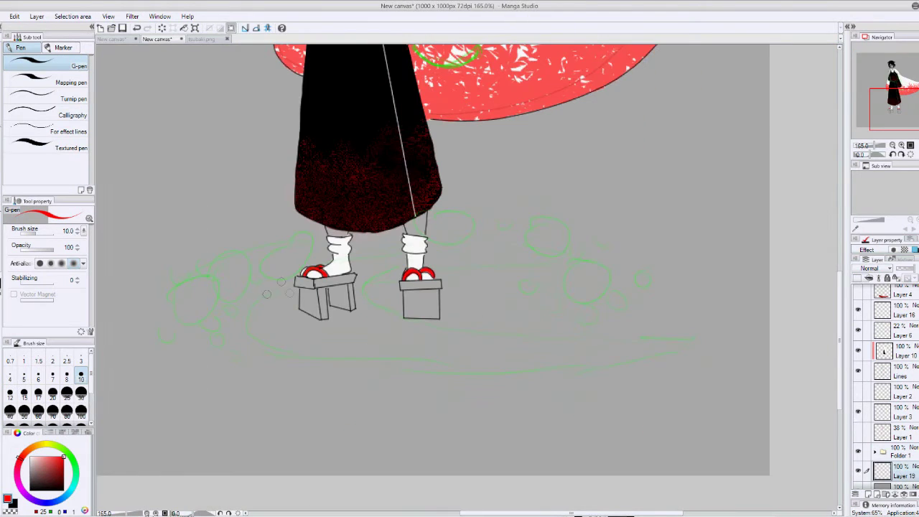
{"action": "key", "text": "bracketright"}
{"action": "key", "text": "bracketright"}
{"action": "key", "text": "bracketright"}
{"action": "key", "text": "bracketright"}
{"action": "key", "text": "bracketright"}
{"action": "key", "text": "bracketright"}
{"action": "key", "text": "bracketright"}
{"action": "key", "text": "bracketright"}
{"action": "key", "text": "bracketright"}
{"action": "key", "text": "bracketright"}
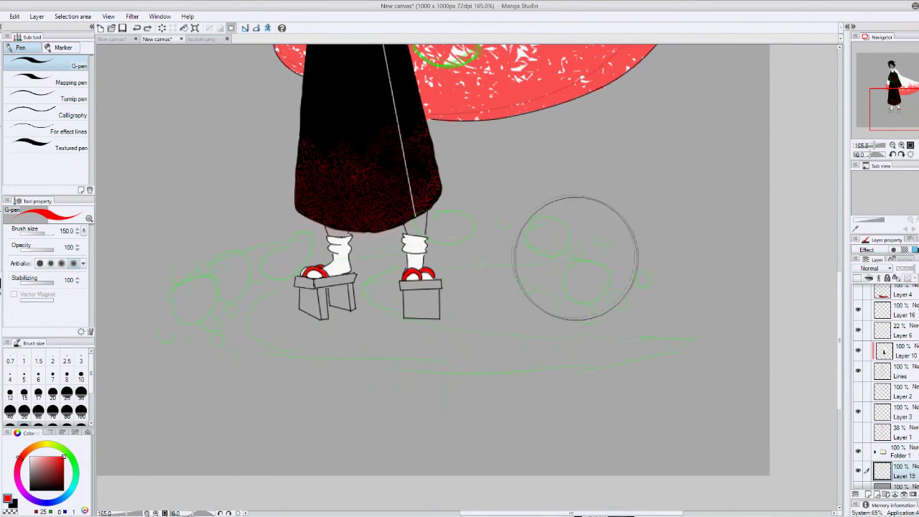
{"action": "left_click_drag", "start_coordinate": [562, 258], "coordinate": [673, 308]}
{"action": "scroll", "coordinate": [673, 308], "scroll_direction": "down", "scroll_amount": 2}
On a new layer at the bottom of Folder 1, paint the sandals' wooden blocks and the bare ankles grey with the size 30 G-pen
{"action": "scroll", "coordinate": [673, 308], "scroll_direction": "up", "scroll_amount": 4}
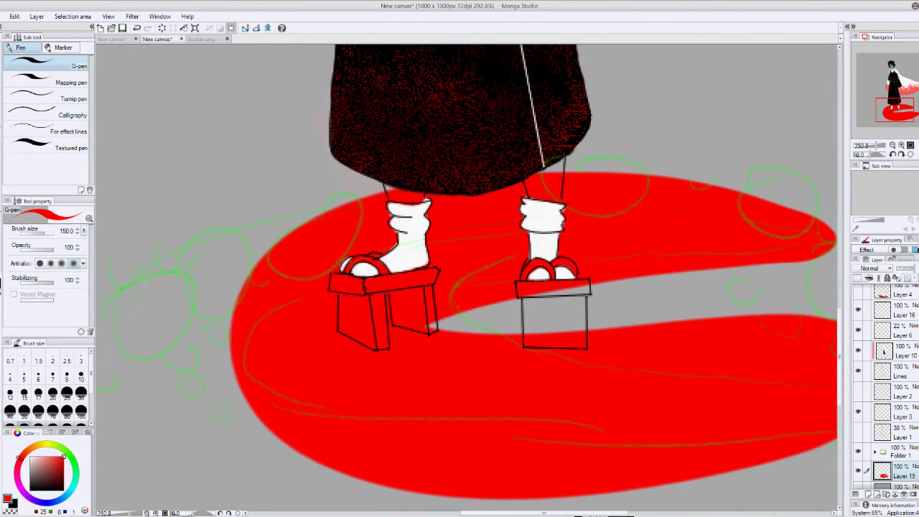
{"action": "key", "text": "i"}
{"action": "key", "text": "p"}
{"action": "scroll", "coordinate": [459, 237], "scroll_direction": "up", "scroll_amount": 2}
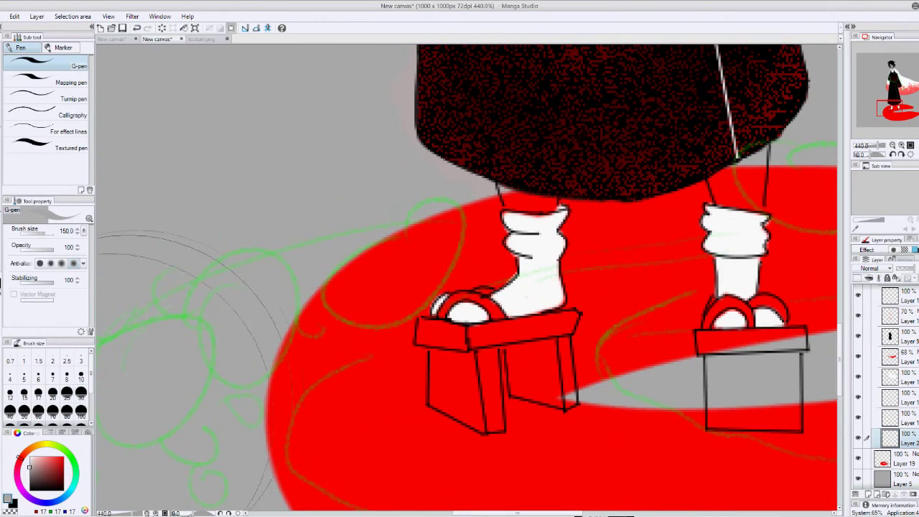
{"action": "mouse_move", "coordinate": [489, 329]}
{"action": "left_mouse_down"}
{"action": "mouse_move", "coordinate": [460, 413]}
{"action": "mouse_move", "coordinate": [431, 338]}
{"action": "mouse_move", "coordinate": [553, 316]}
{"action": "mouse_move", "coordinate": [517, 355]}
{"action": "mouse_move", "coordinate": [535, 359]}
{"action": "left_mouse_up"}
{"action": "left_click_drag", "start_coordinate": [535, 359], "coordinate": [395, 367]}
{"action": "left_click_drag", "start_coordinate": [657, 345], "coordinate": [574, 352]}
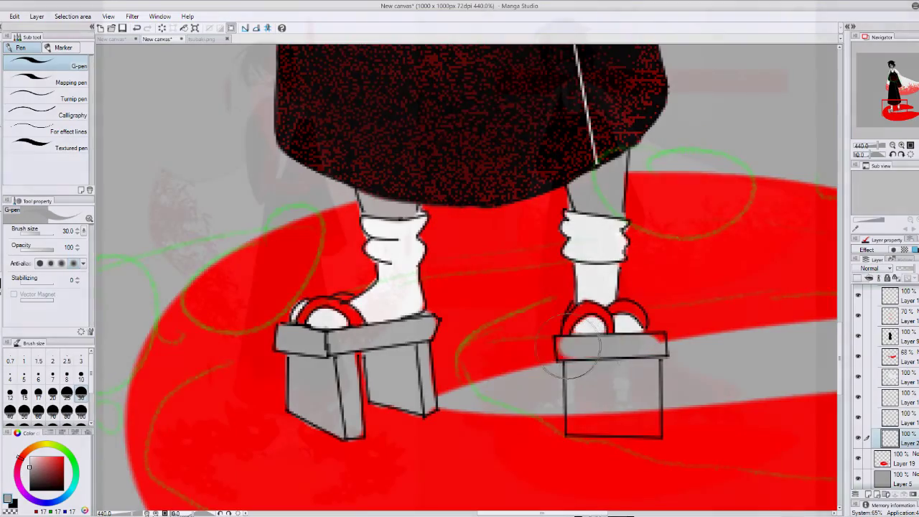
{"action": "left_click_drag", "start_coordinate": [646, 424], "coordinate": [564, 423]}
On a new layer above the red pool, paint dark red Clematis flowers around the character's feet at brush sizes 70 and 100
{"action": "scroll", "coordinate": [827, 357], "scroll_direction": "down", "scroll_amount": 8}
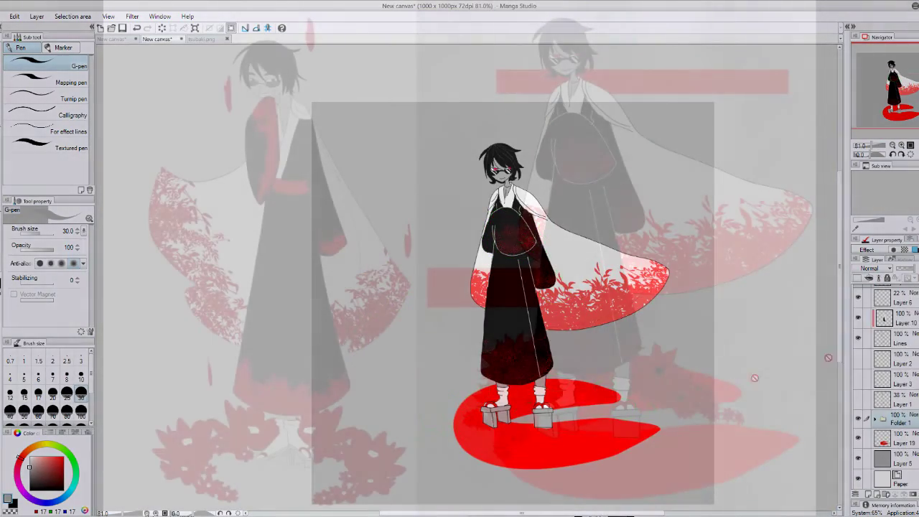
{"action": "key", "text": "b"}
{"action": "key", "text": "ctrl+shift+n"}
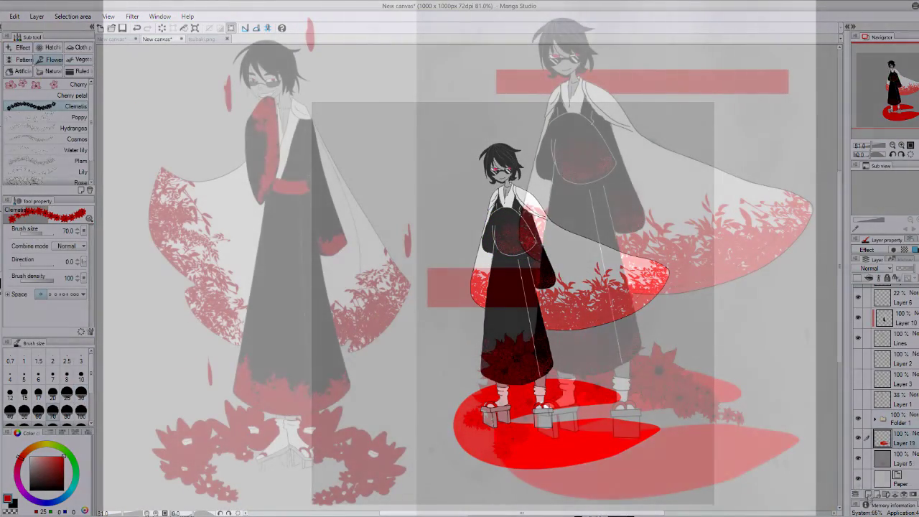
{"action": "mouse_move", "coordinate": [485, 377]}
{"action": "left_mouse_down"}
{"action": "mouse_move", "coordinate": [459, 402]}
{"action": "mouse_move", "coordinate": [578, 405]}
{"action": "left_mouse_up"}
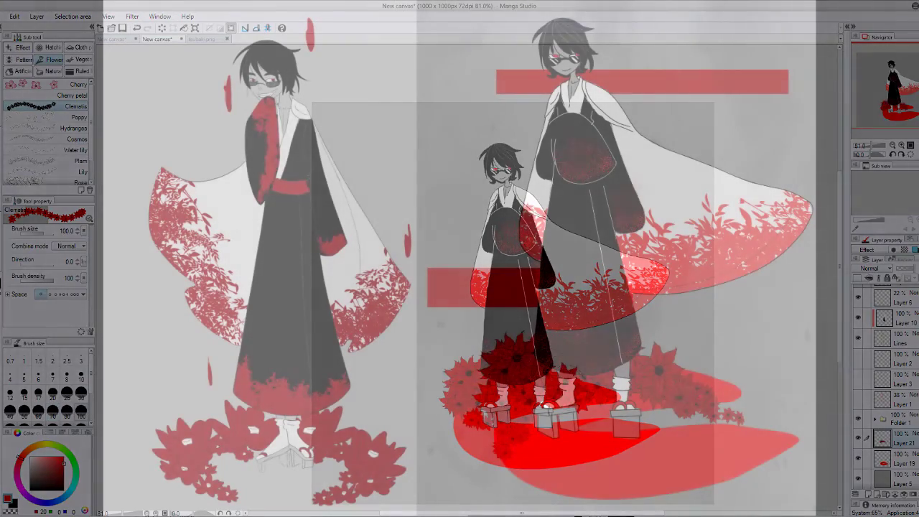
Paint a straight horizontal red bar behind the character's neck with the G-pen, bounded by a rectangular selection
{"action": "key", "text": "p"}
{"action": "mouse_move", "coordinate": [470, 163]}
{"action": "left_mouse_down"}
{"action": "mouse_move", "coordinate": [470, 203]}
{"action": "mouse_move", "coordinate": [654, 194]}
{"action": "left_mouse_up"}
{"action": "key", "text": "m"}
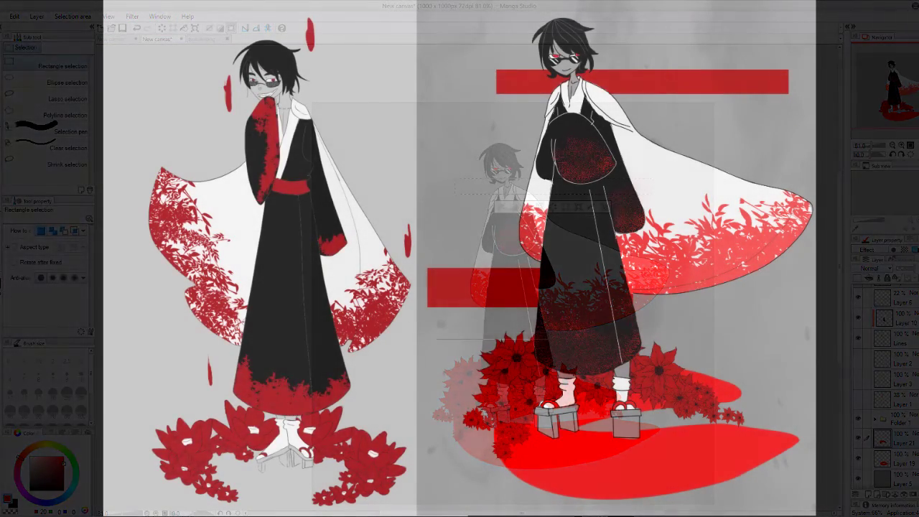
{"action": "key", "text": "p"}
{"action": "left_click_drag", "start_coordinate": [455, 187], "coordinate": [650, 188]}
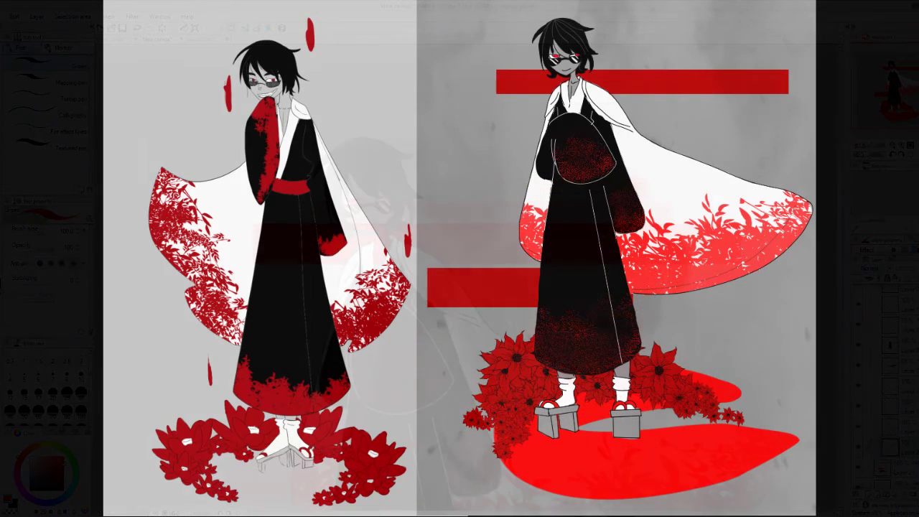